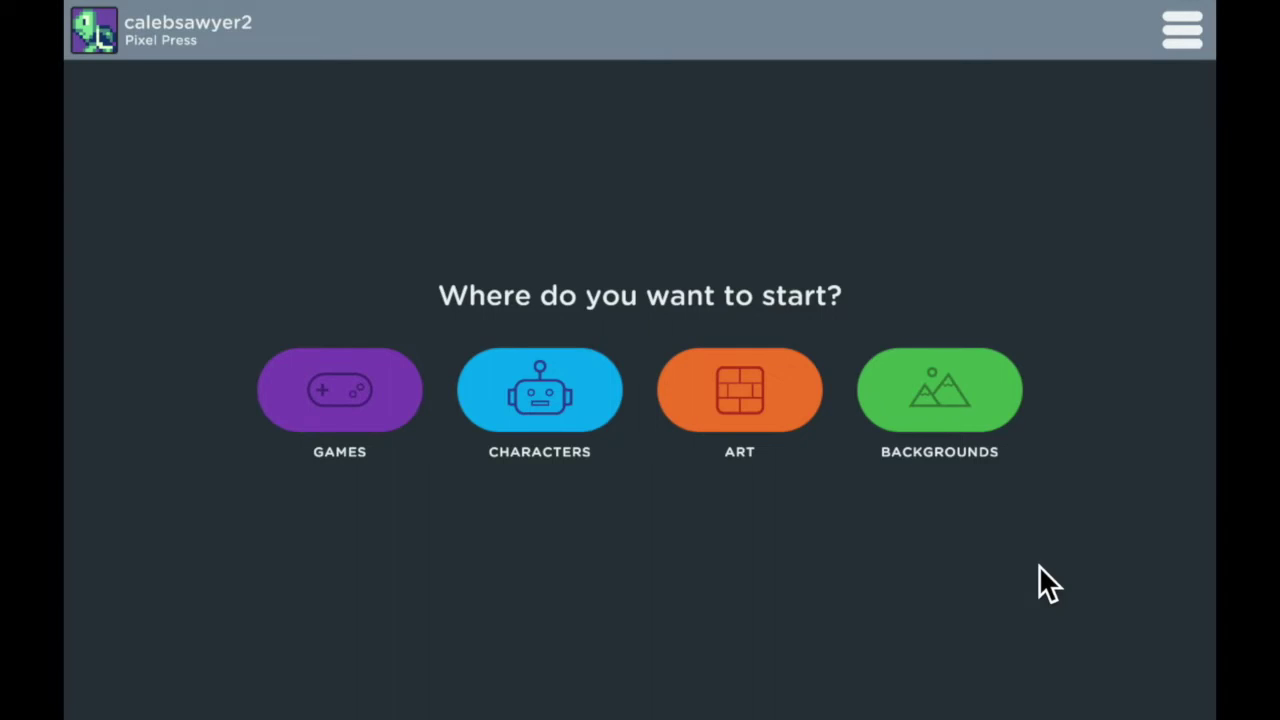
# Step: Open the Games section from the start screen to show the three saved games
pyautogui.click(347, 401)
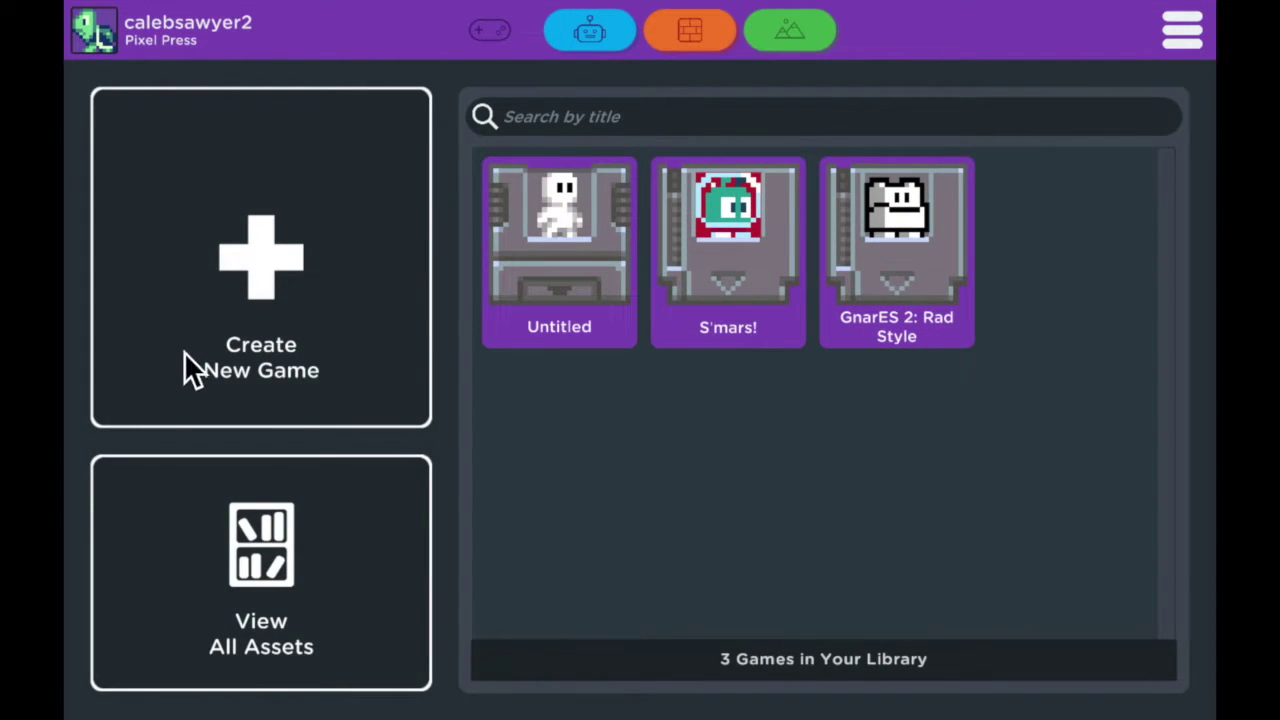
# Step: Create a new Untitled game and paint green terrain with tall edge columns and three raised 2x2 platforms
pyautogui.click(281, 268)
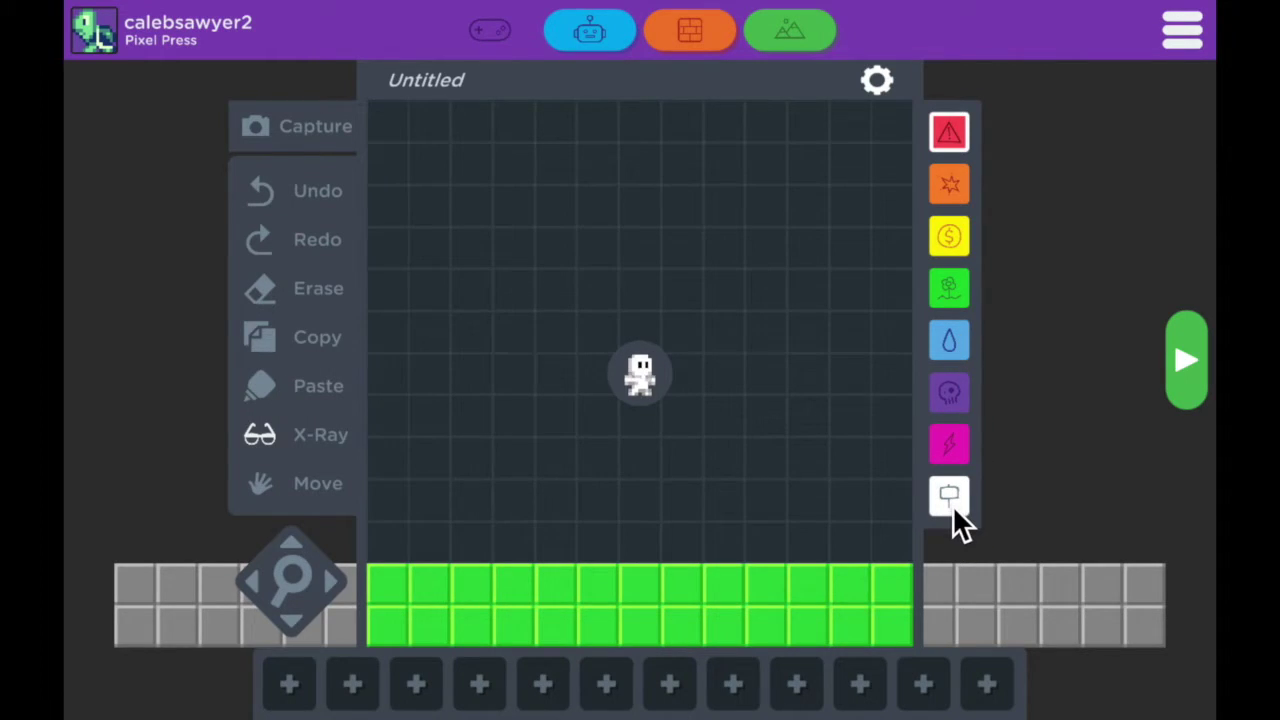
pyautogui.click(957, 292)
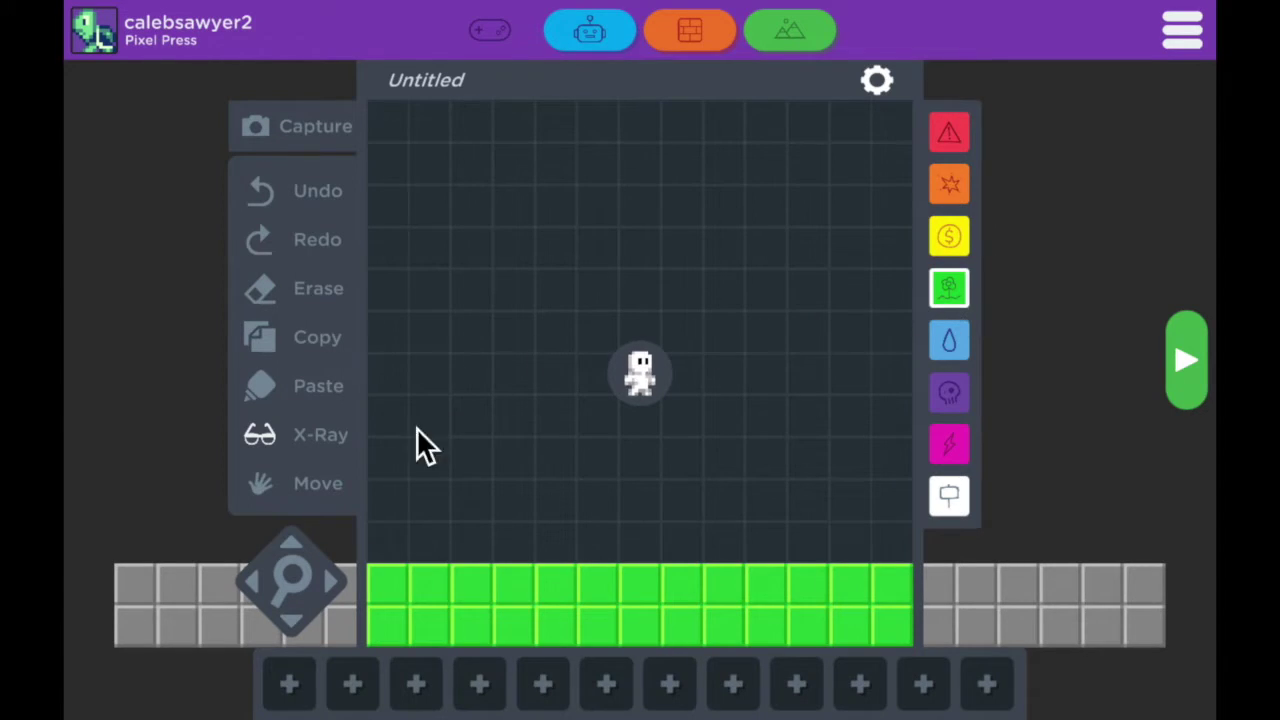
pyautogui.moveTo(394, 546); pyautogui.dragTo(400, 418)
pyautogui.moveTo(438, 532)
pyautogui.mouseDown()
pyautogui.moveTo(457, 506)
pyautogui.moveTo(470, 535)
pyautogui.mouseUp()
pyautogui.moveTo(597, 507)
pyautogui.mouseDown()
pyautogui.moveTo(654, 508)
pyautogui.moveTo(648, 540)
pyautogui.moveTo(613, 536)
pyautogui.mouseUp()
pyautogui.moveTo(813, 501)
pyautogui.mouseDown()
pyautogui.moveTo(851, 519)
pyautogui.moveTo(823, 538)
pyautogui.mouseUp()
pyautogui.moveTo(900, 425); pyautogui.dragTo(893, 535)
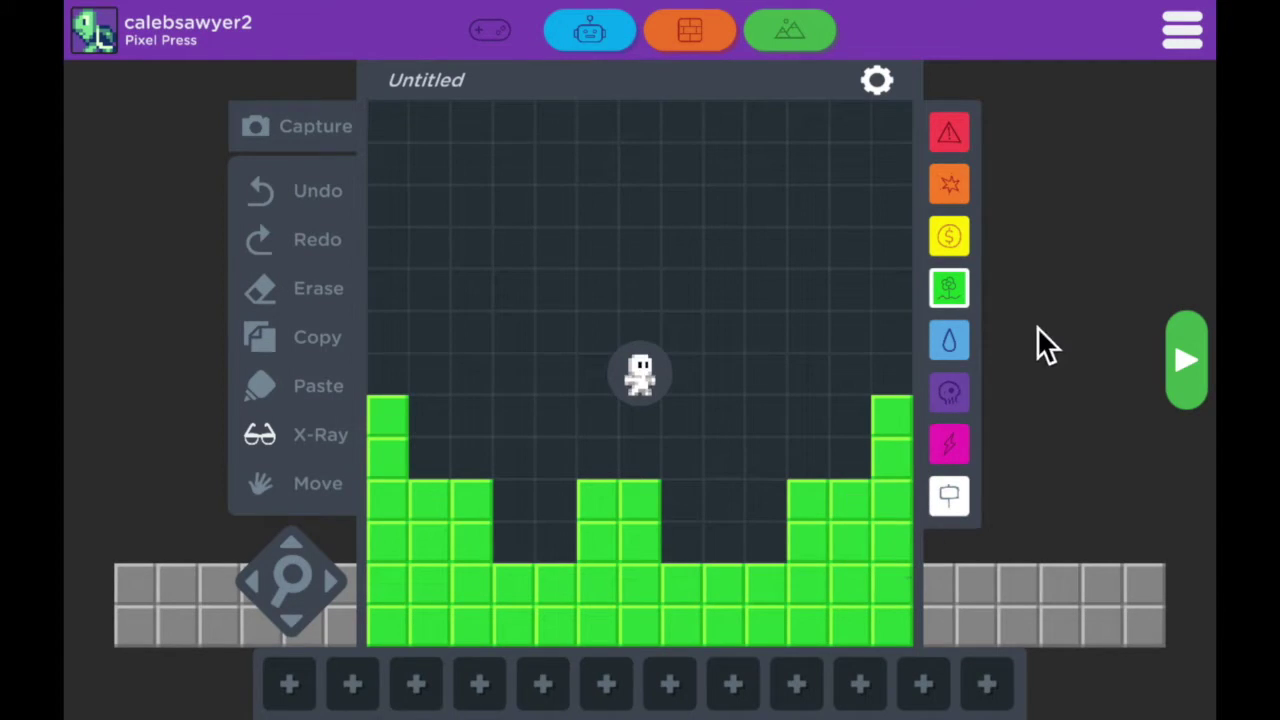
pyautogui.click(1184, 360)
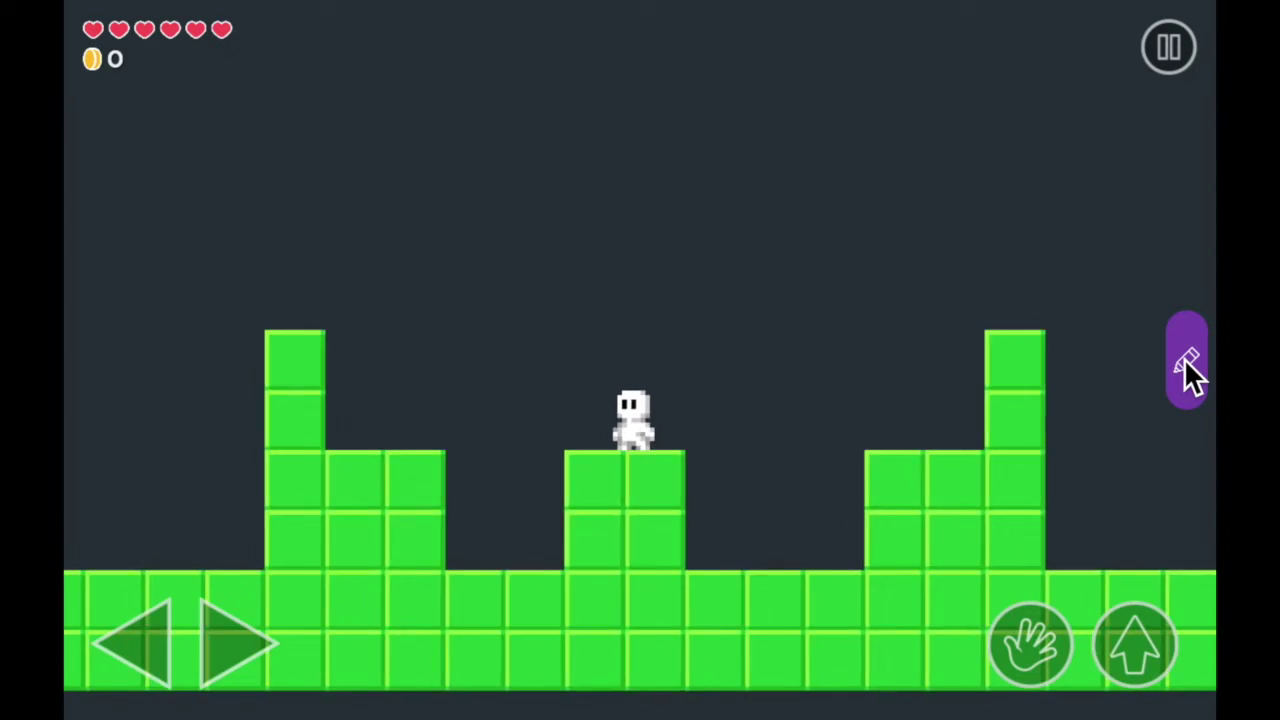
pyautogui.press('Right')
pyautogui.press('Up')
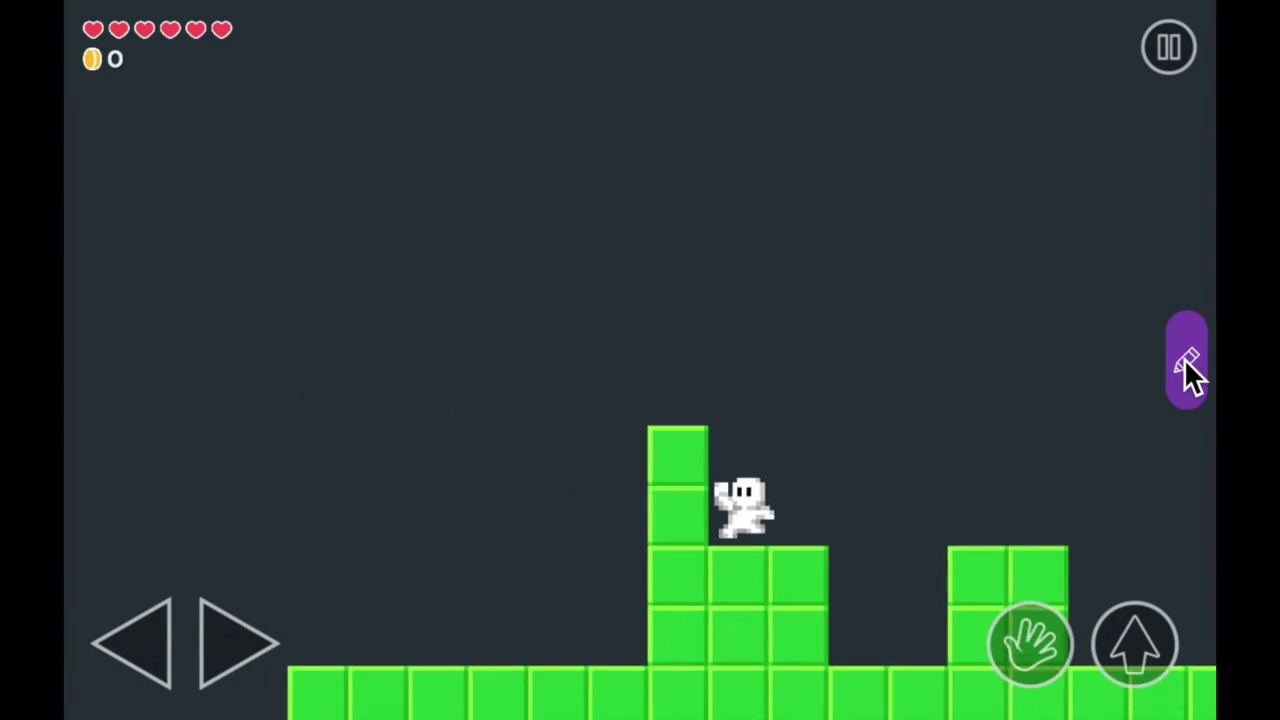
pyautogui.click(1185, 360)
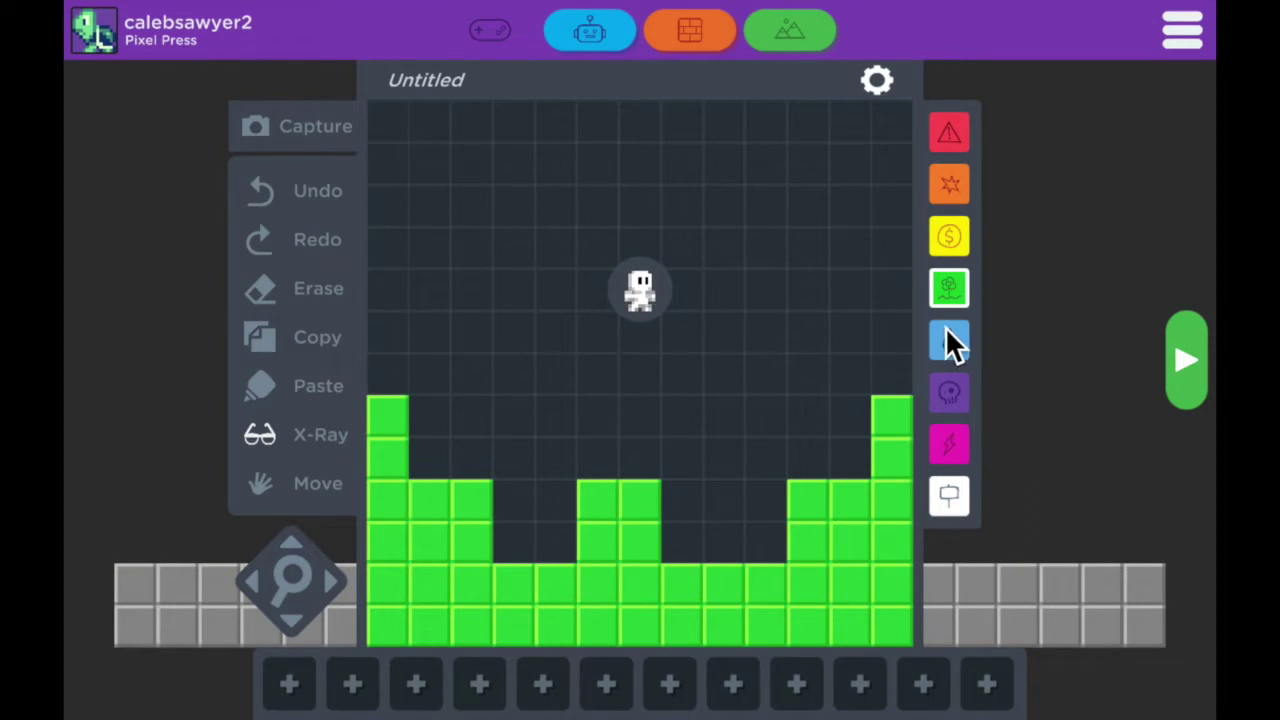
# Step: Fill every cell of the left pit with blue water blocks
pyautogui.click(949, 340)
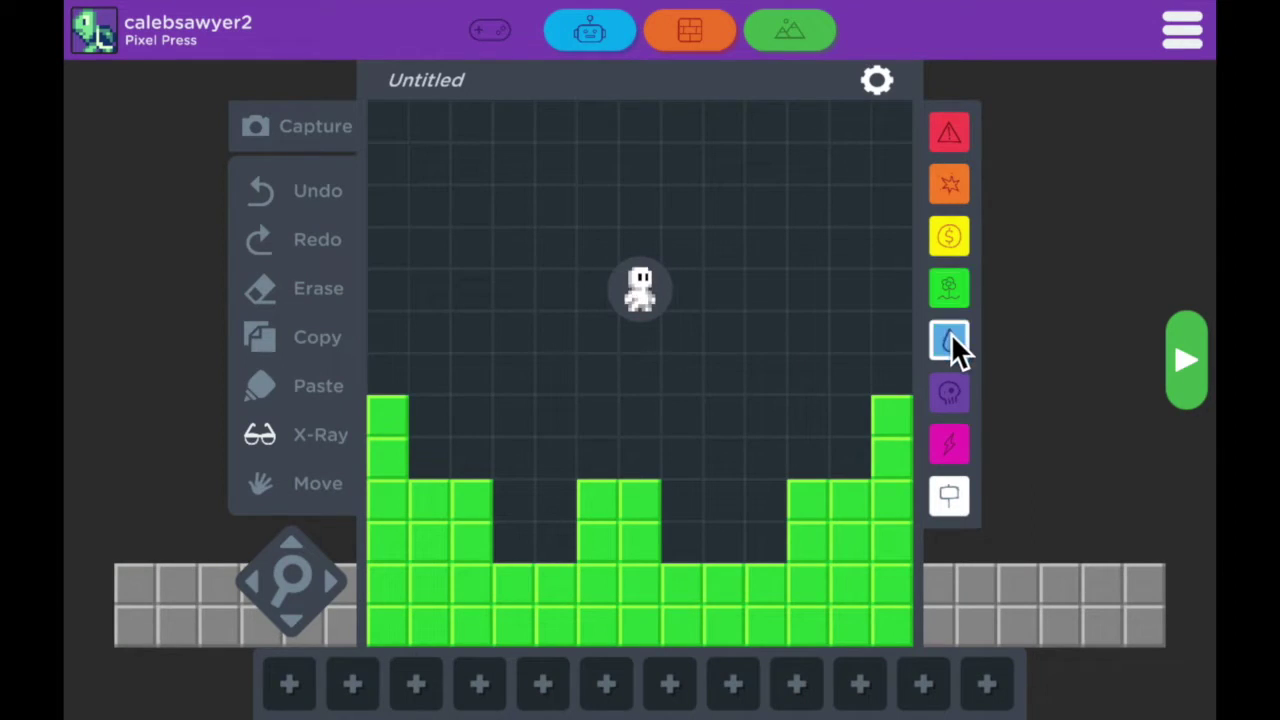
pyautogui.click(560, 506)
pyautogui.click(520, 516)
pyautogui.click(513, 541)
pyautogui.click(556, 541)
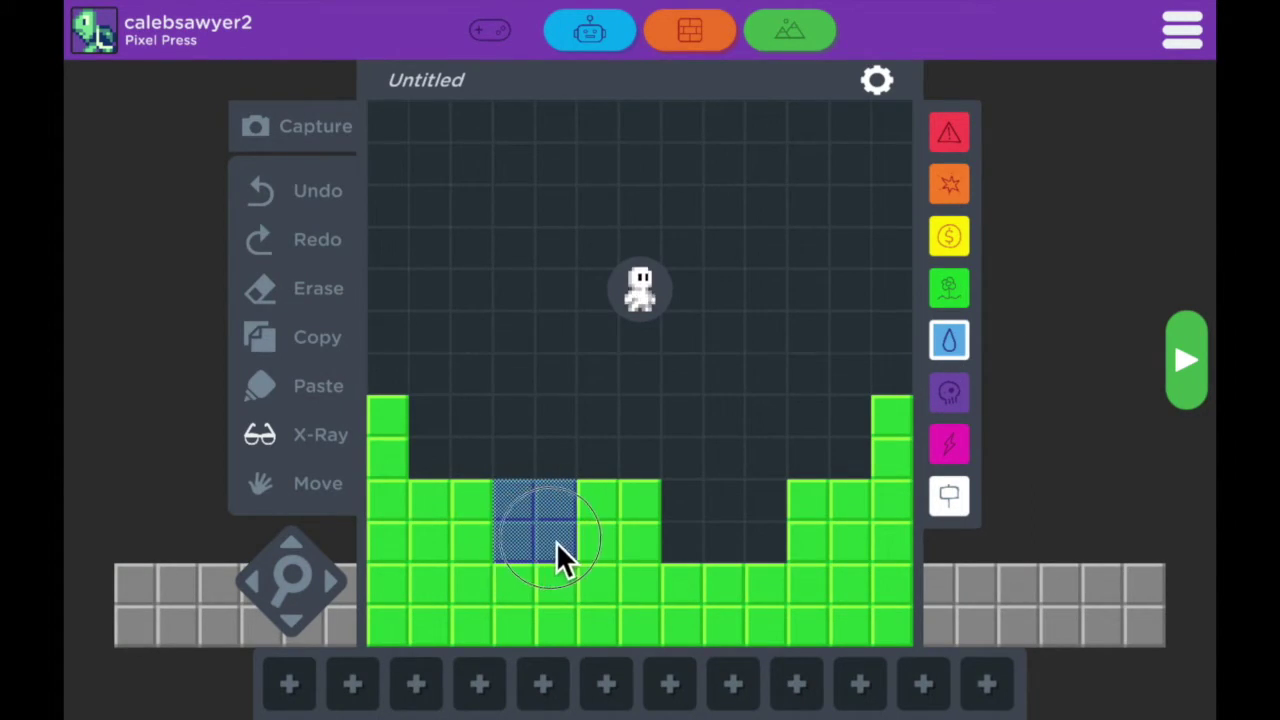
pyautogui.click(486, 511)
pyautogui.click(486, 535)
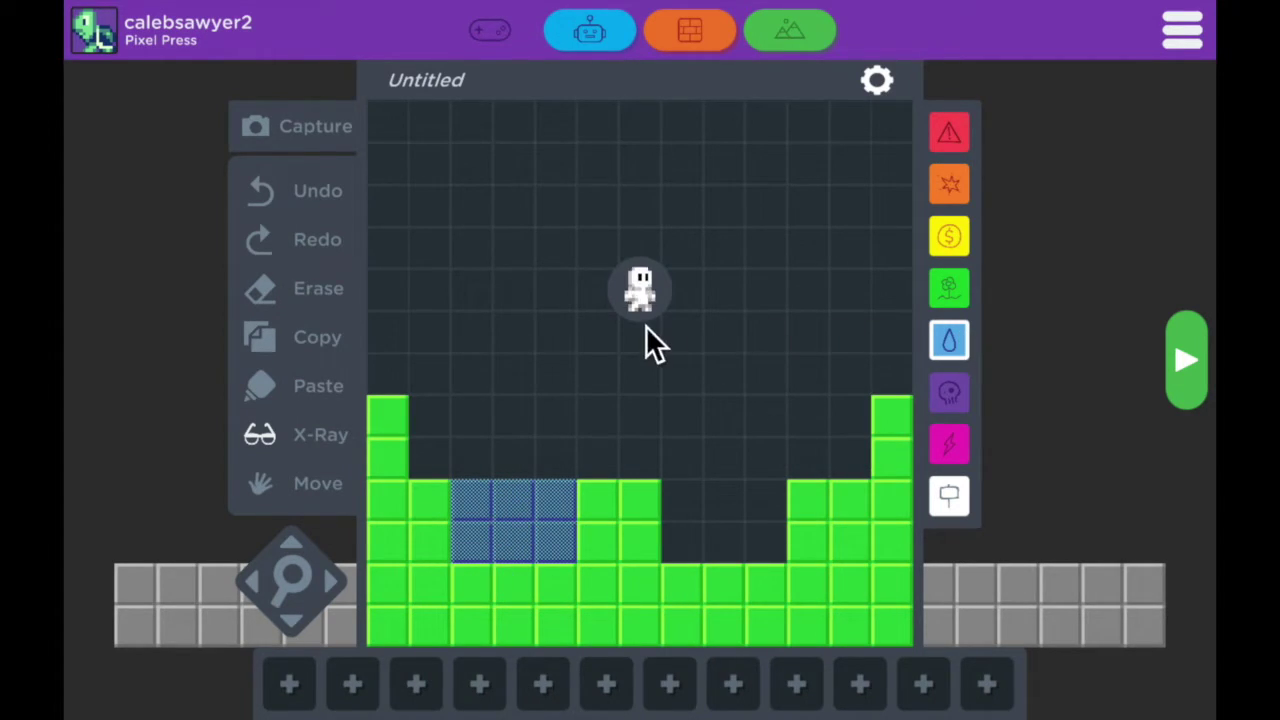
# Step: Paint the right pit with red lava, lower the player start onto the terrain, and start playing
pyautogui.click(961, 140)
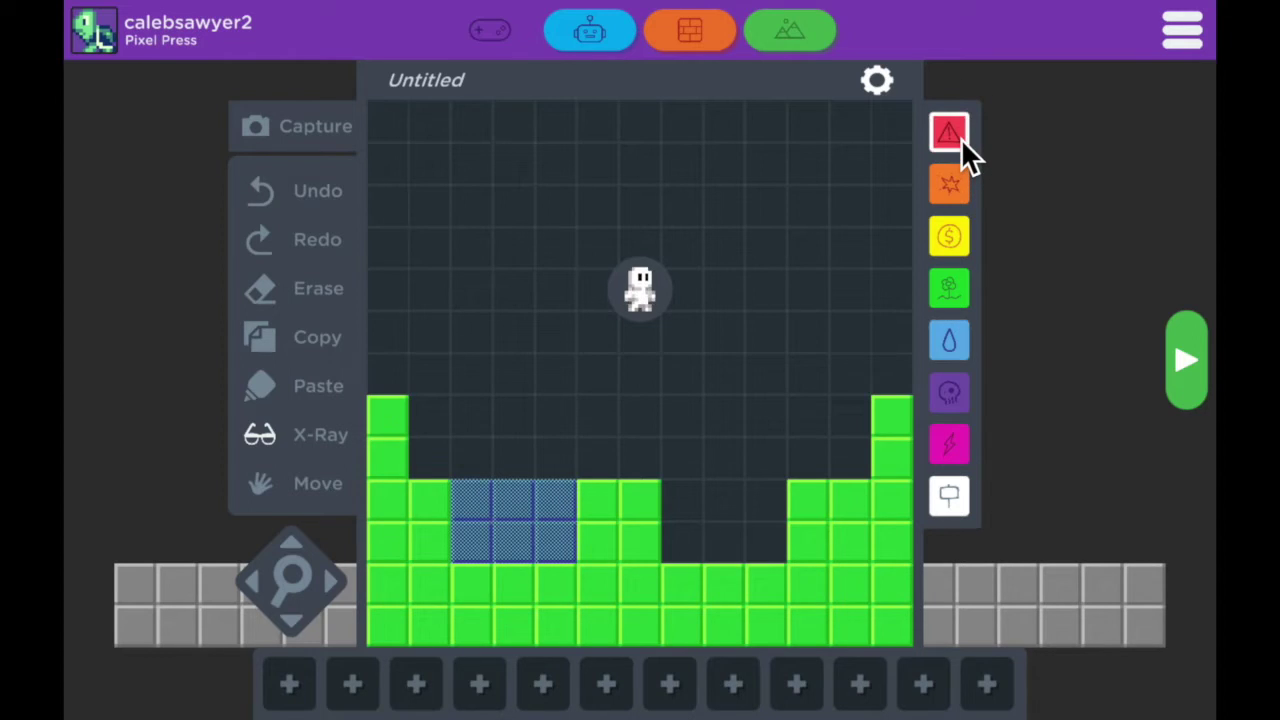
pyautogui.click(760, 502)
pyautogui.moveTo(741, 497)
pyautogui.mouseDown()
pyautogui.moveTo(686, 513)
pyautogui.moveTo(689, 538)
pyautogui.moveTo(768, 538)
pyautogui.mouseUp()
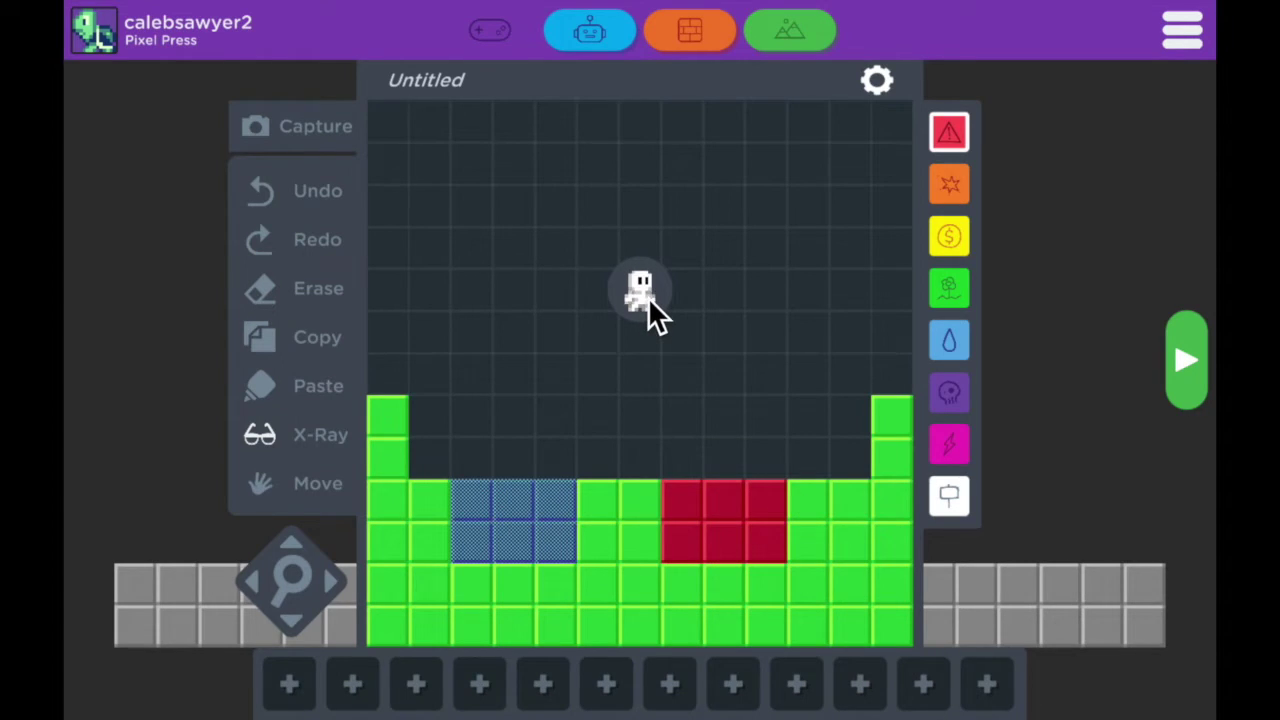
pyautogui.moveTo(648, 297); pyautogui.dragTo(410, 368)
pyautogui.click(1188, 362)
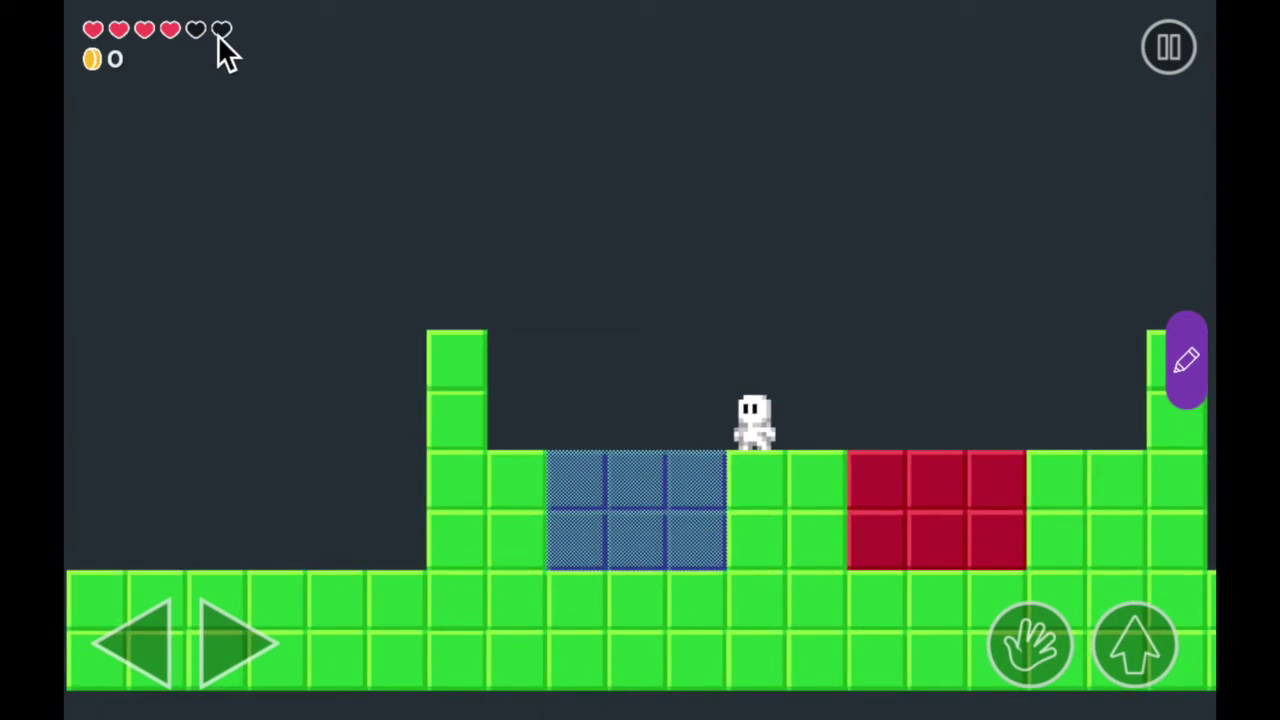
# Step: End the test run and go back to the room editor
pyautogui.click(1189, 348)
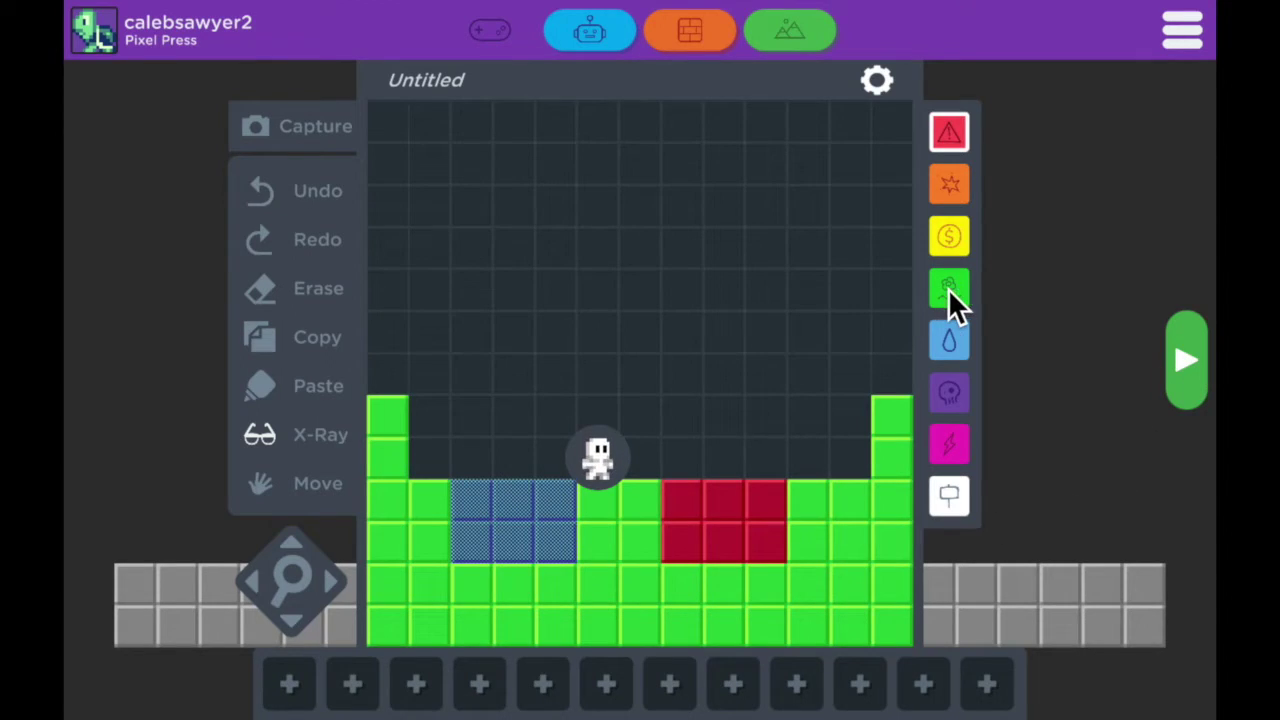
# Step: Place four yellow coins, two above the lava pit and two above the water pit
pyautogui.click(952, 240)
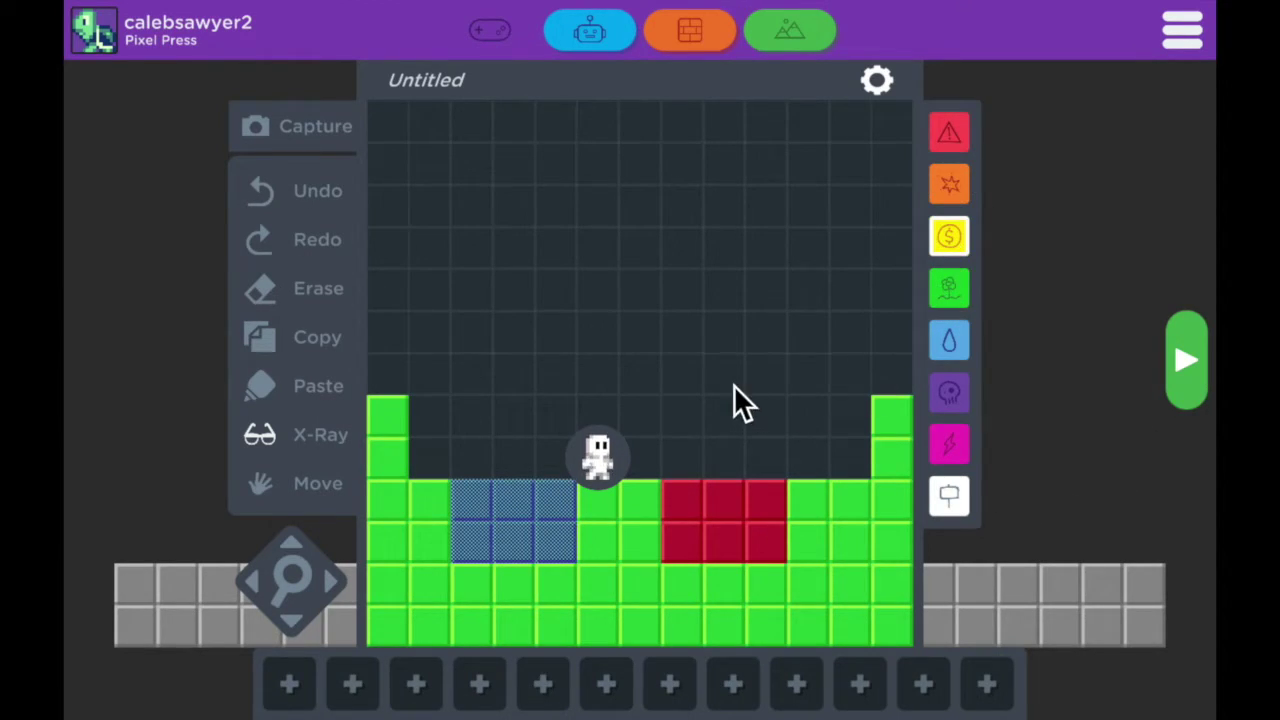
pyautogui.click(696, 381)
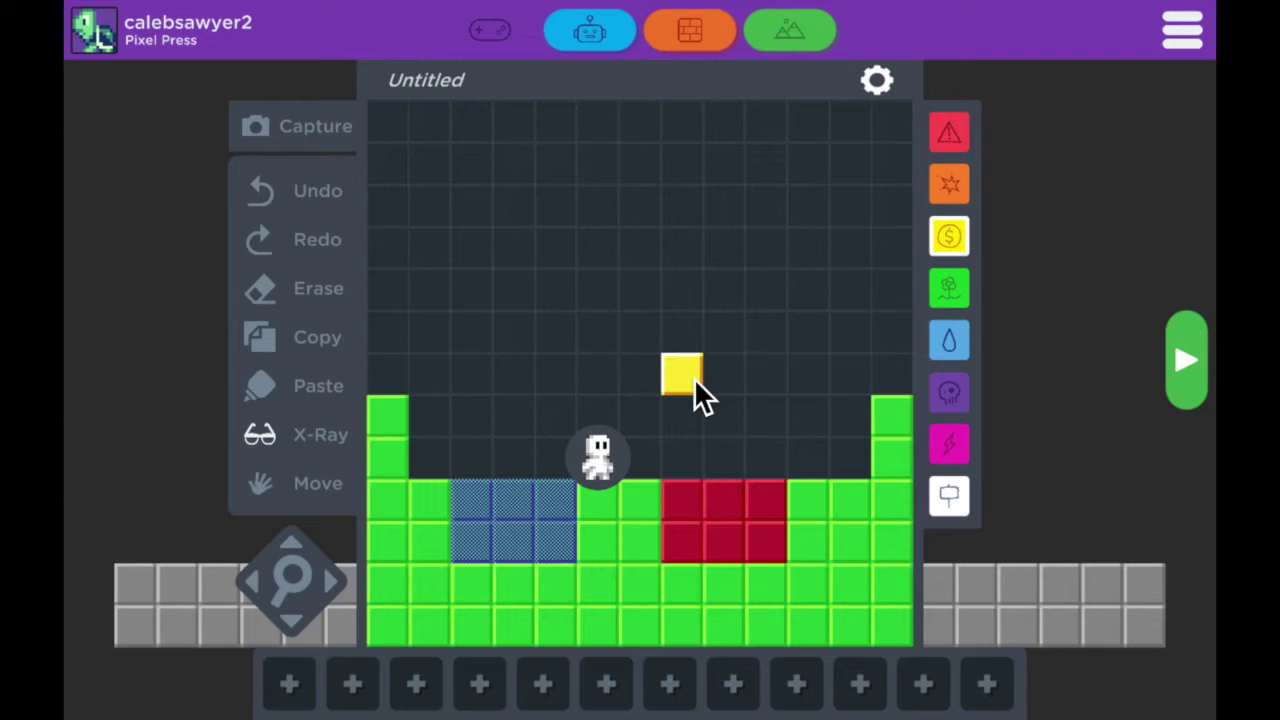
pyautogui.click(760, 378)
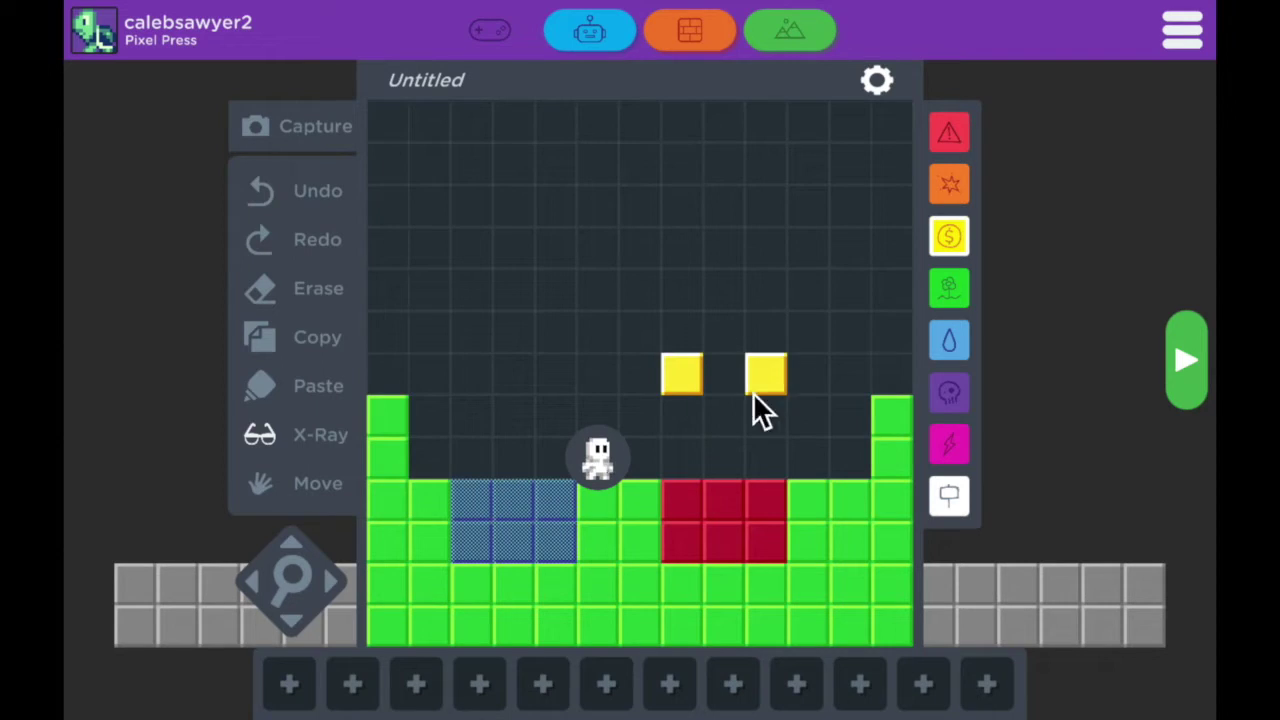
pyautogui.click(481, 382)
pyautogui.click(553, 379)
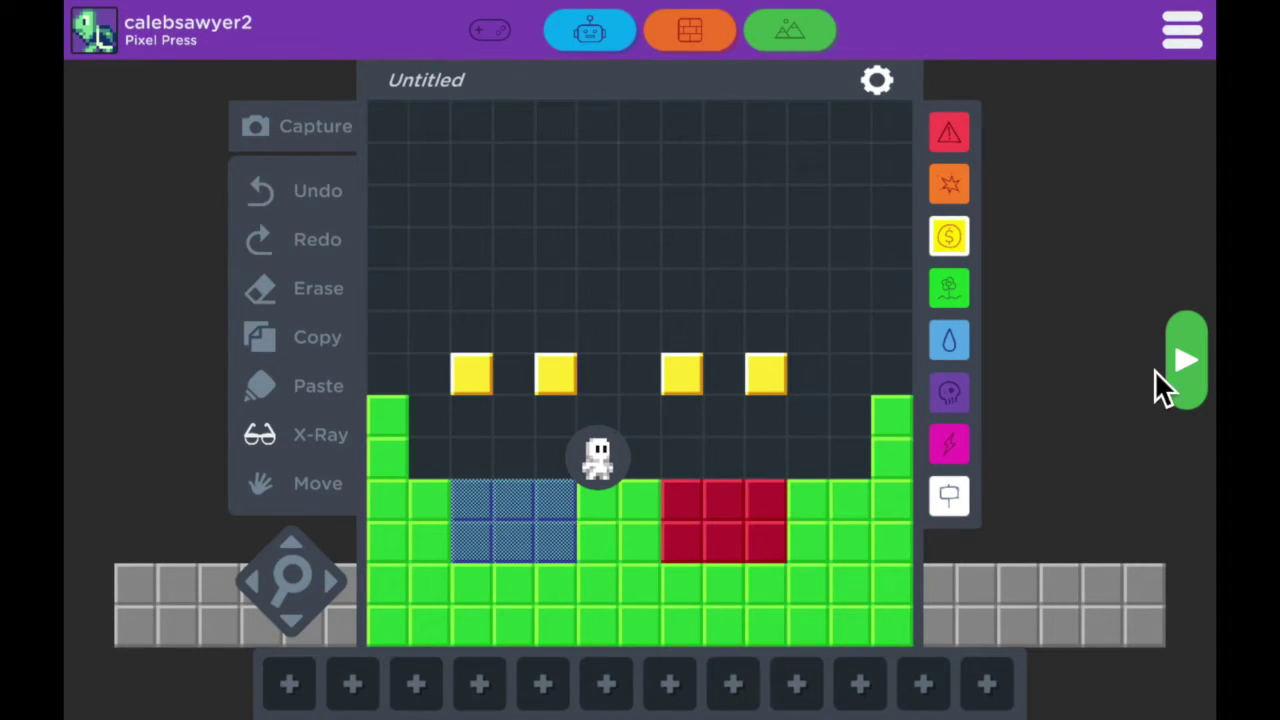
pyautogui.click(1186, 362)
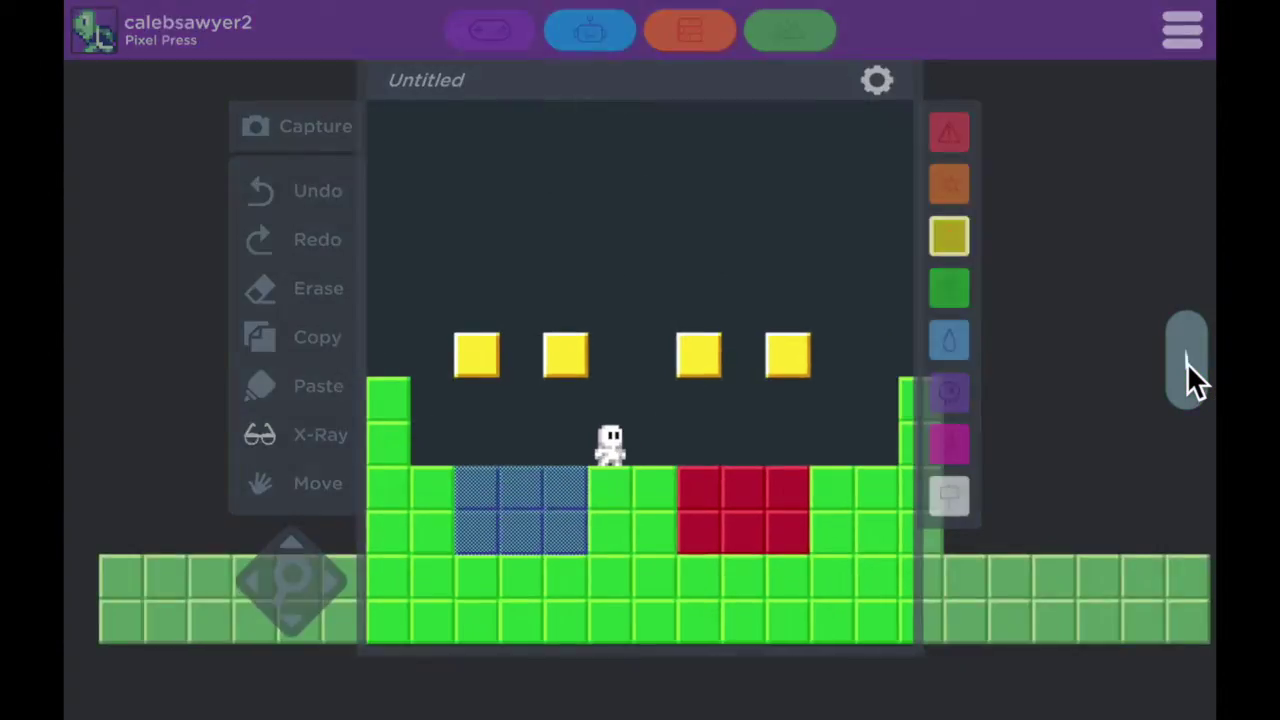
pyautogui.press('Up')
pyautogui.press('Right')
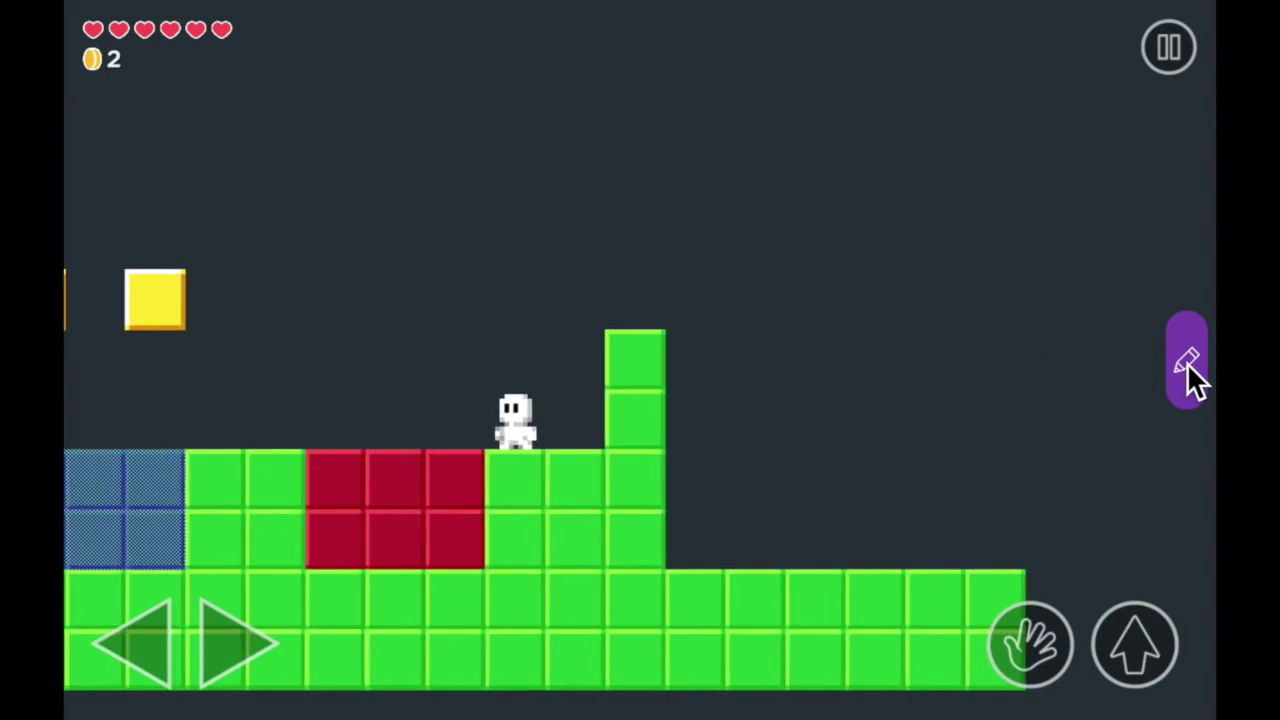
pyautogui.press('Up')
pyautogui.press('Left')
pyautogui.press('Up')
pyautogui.press('Left')
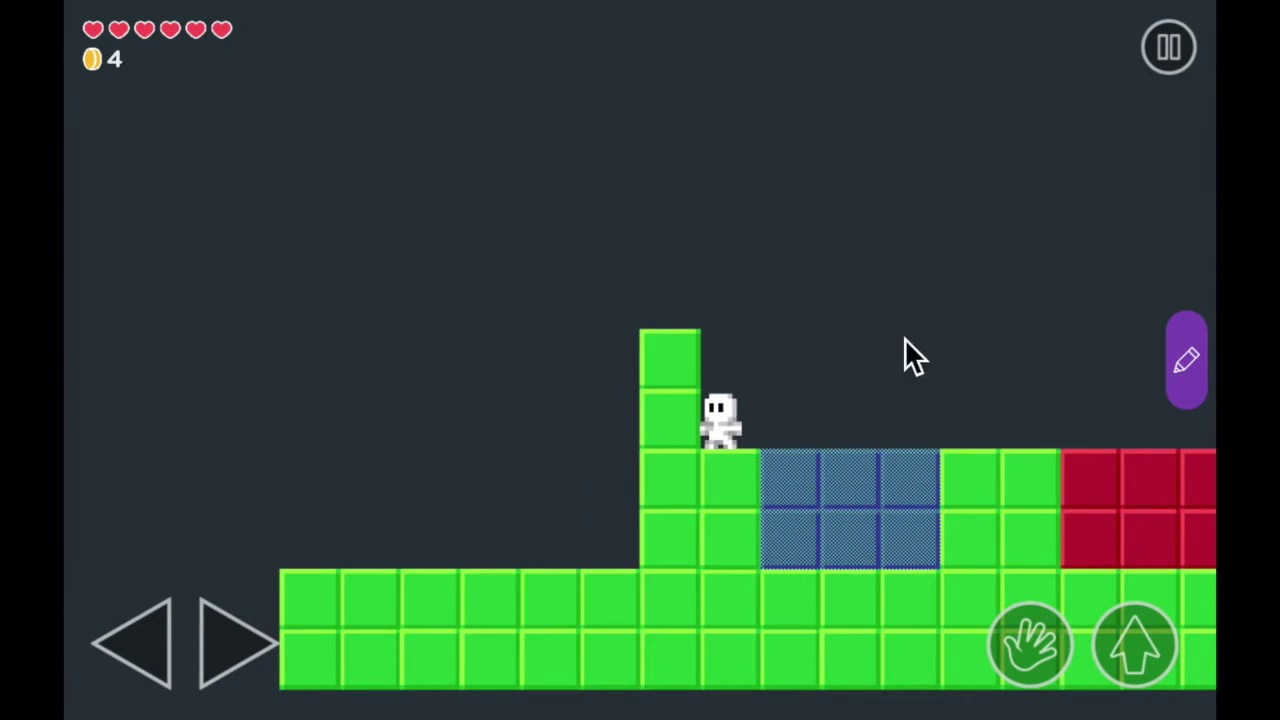
pyautogui.click(1182, 355)
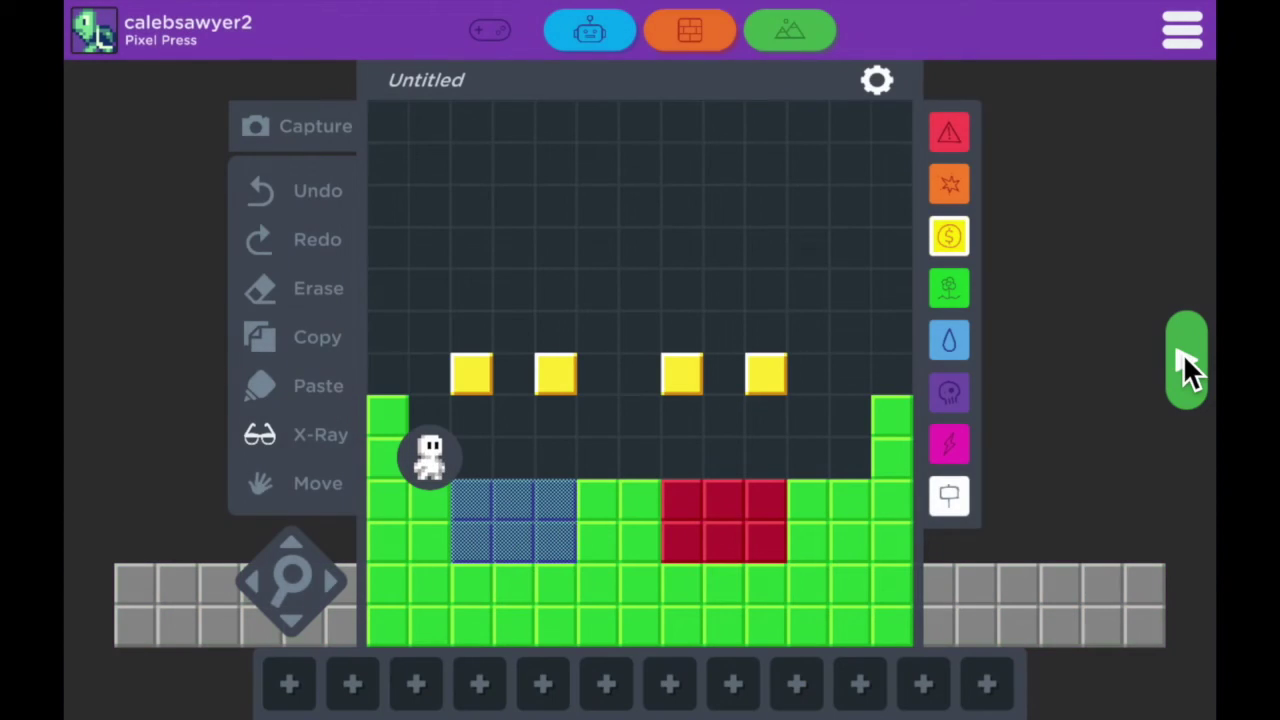
# Step: Place two purple ground enemies beside the pits and two flying enemies above the coin pairs
pyautogui.click(950, 393)
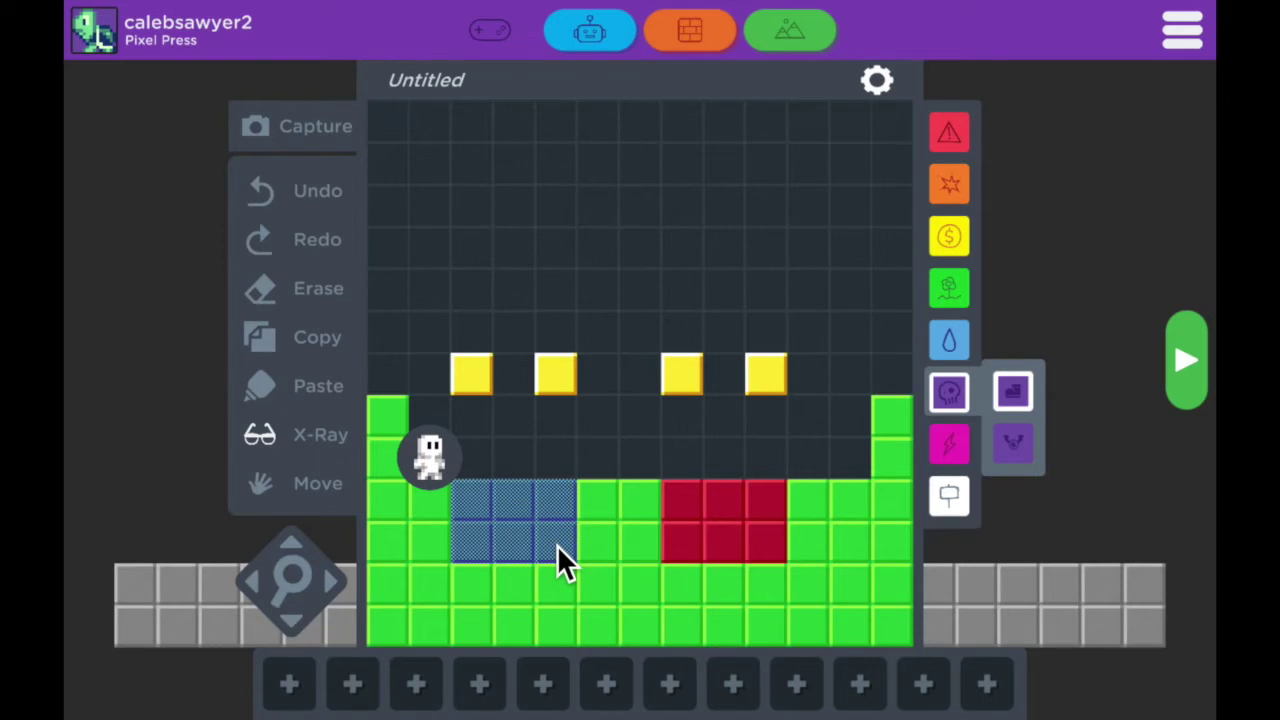
pyautogui.click(604, 470)
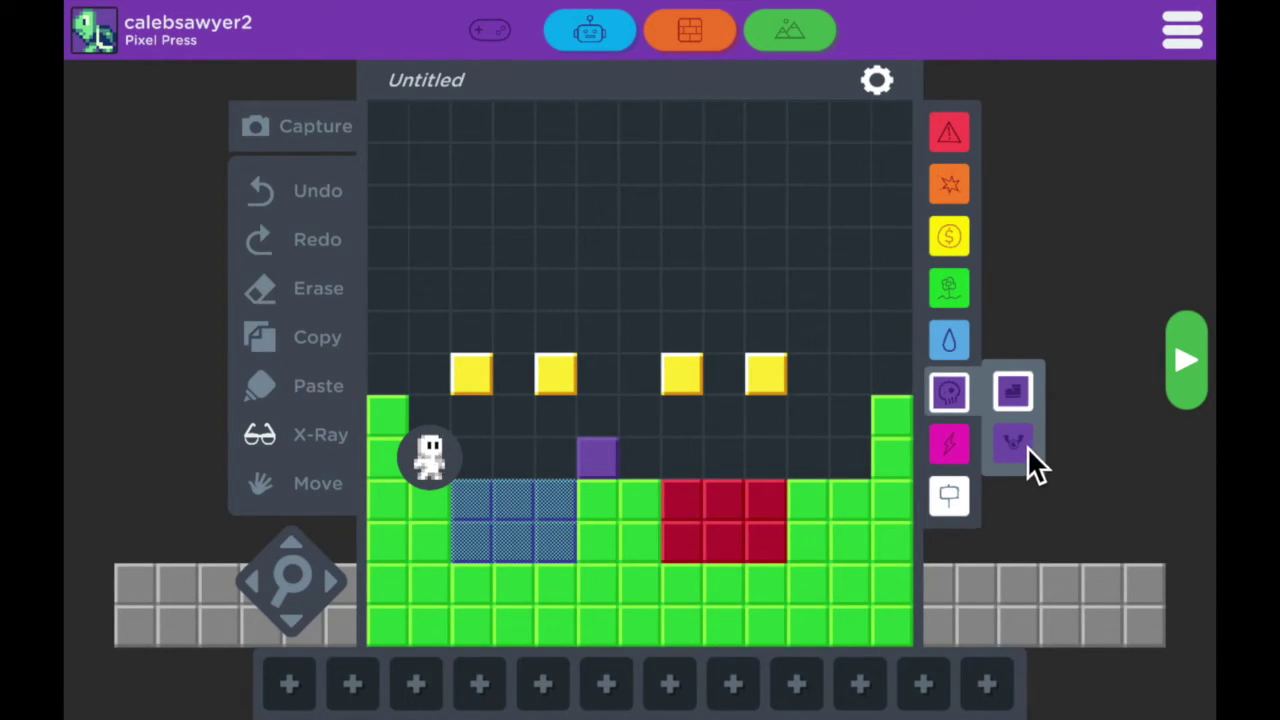
pyautogui.click(851, 460)
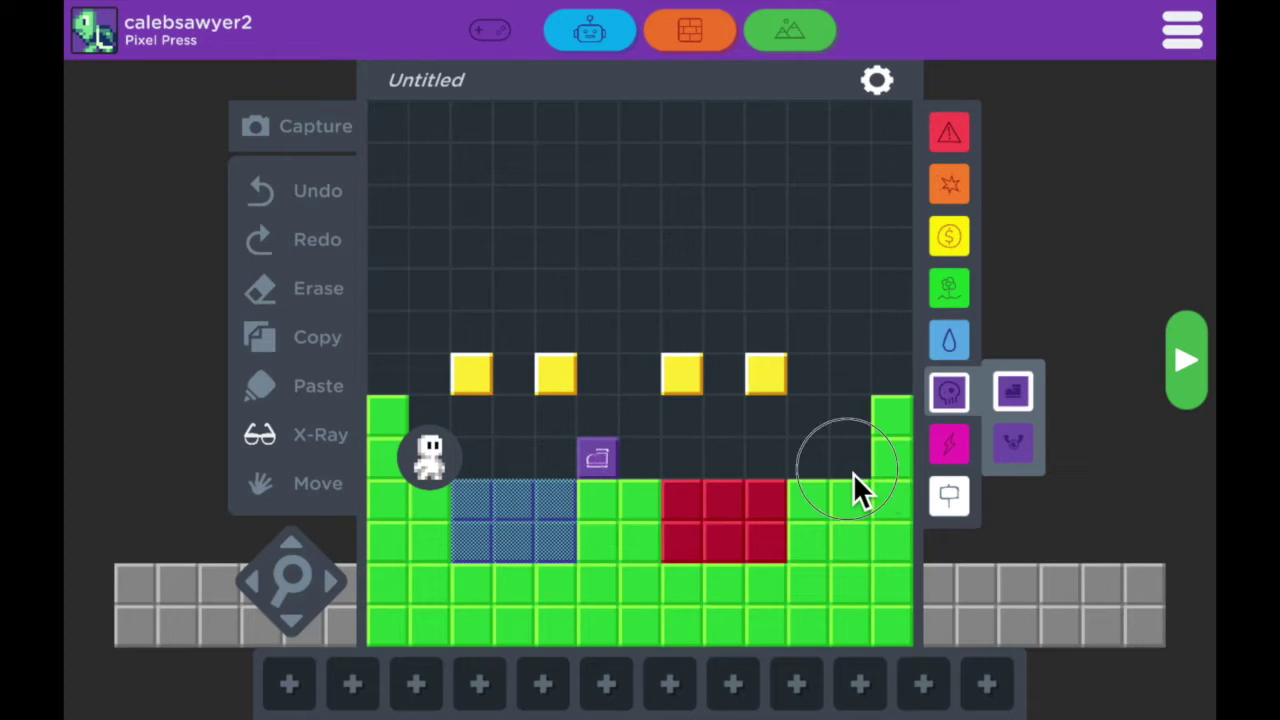
pyautogui.click(1027, 451)
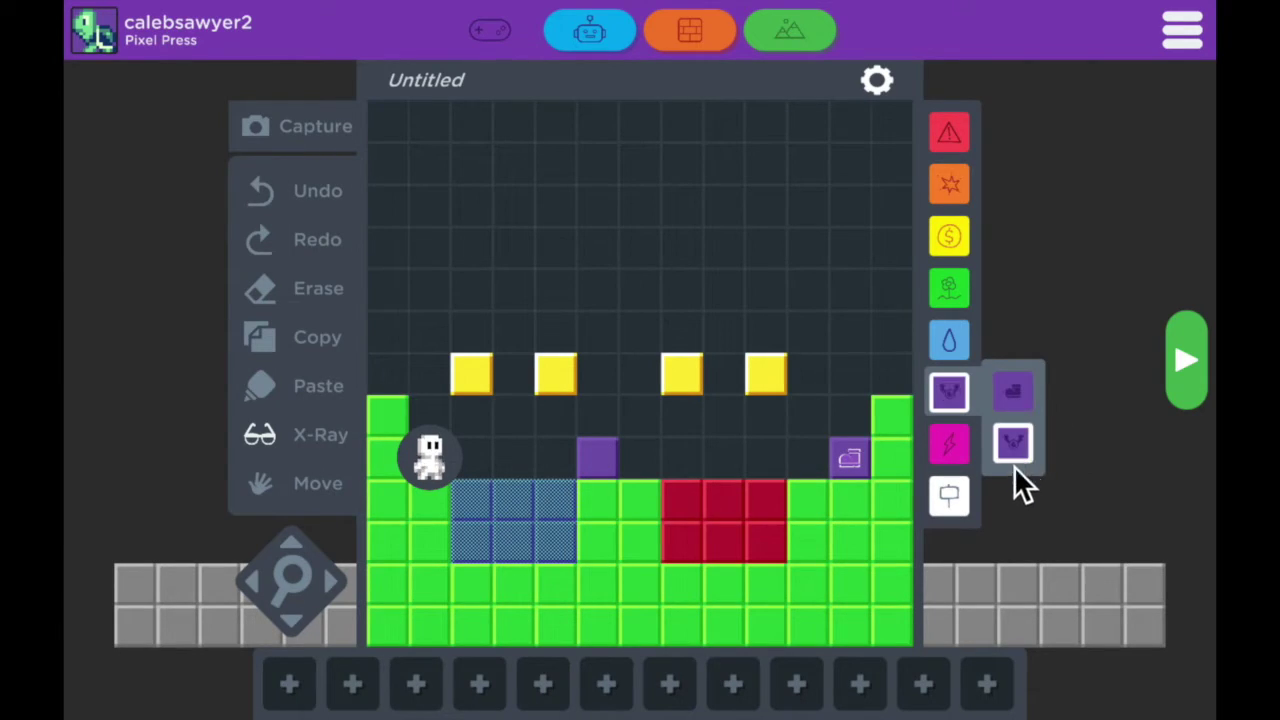
pyautogui.click(731, 337)
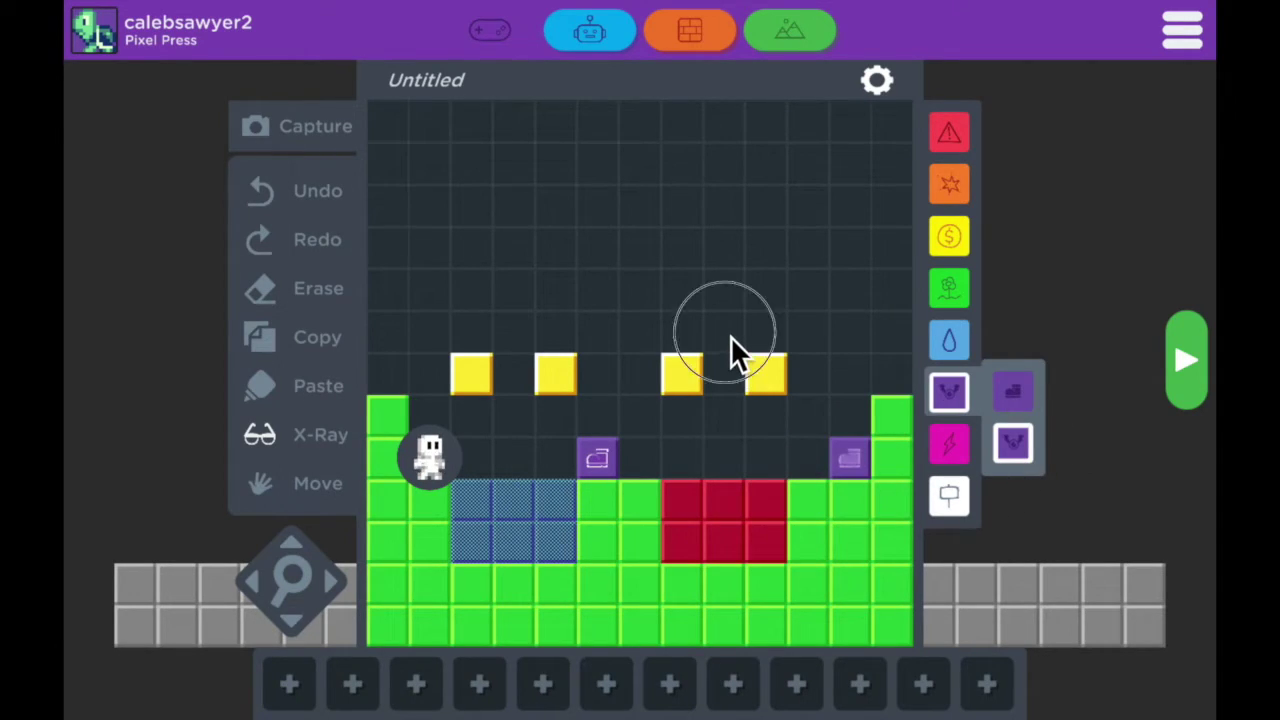
pyautogui.click(517, 342)
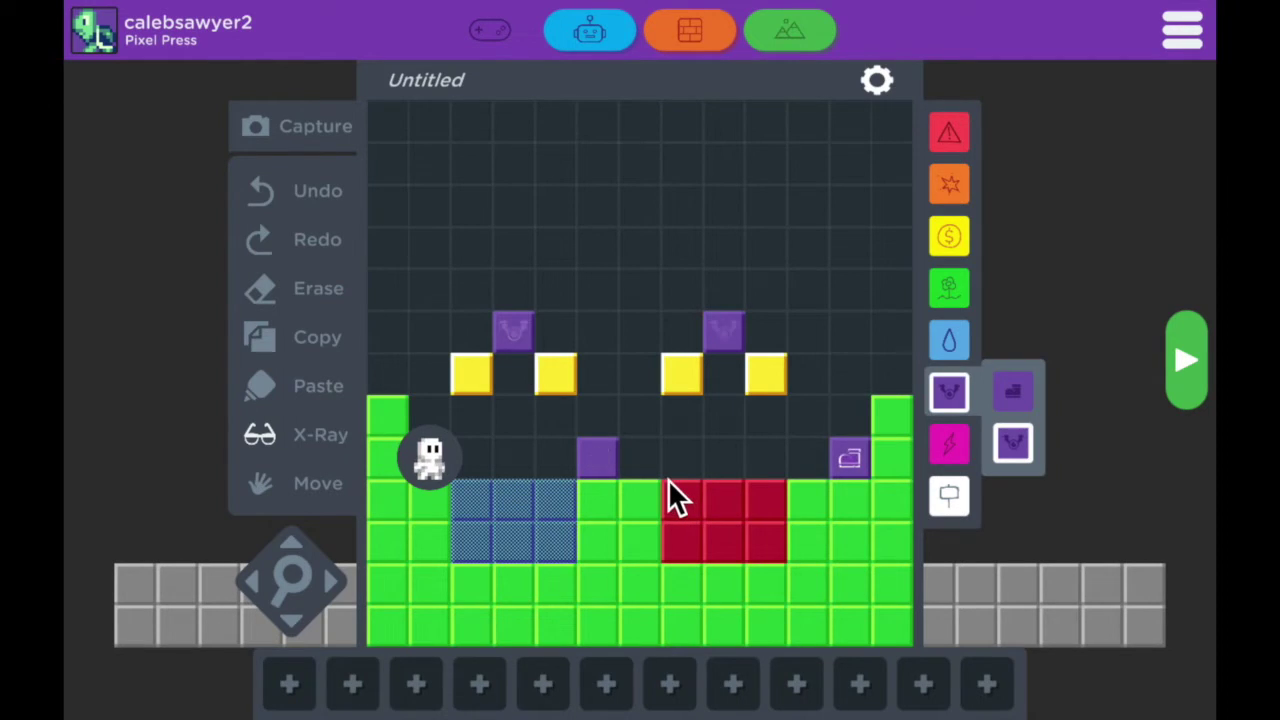
# Step: Playtest the level, running right to collect a coin and jumping over an enemy, then return to the editor
pyautogui.click(1193, 346)
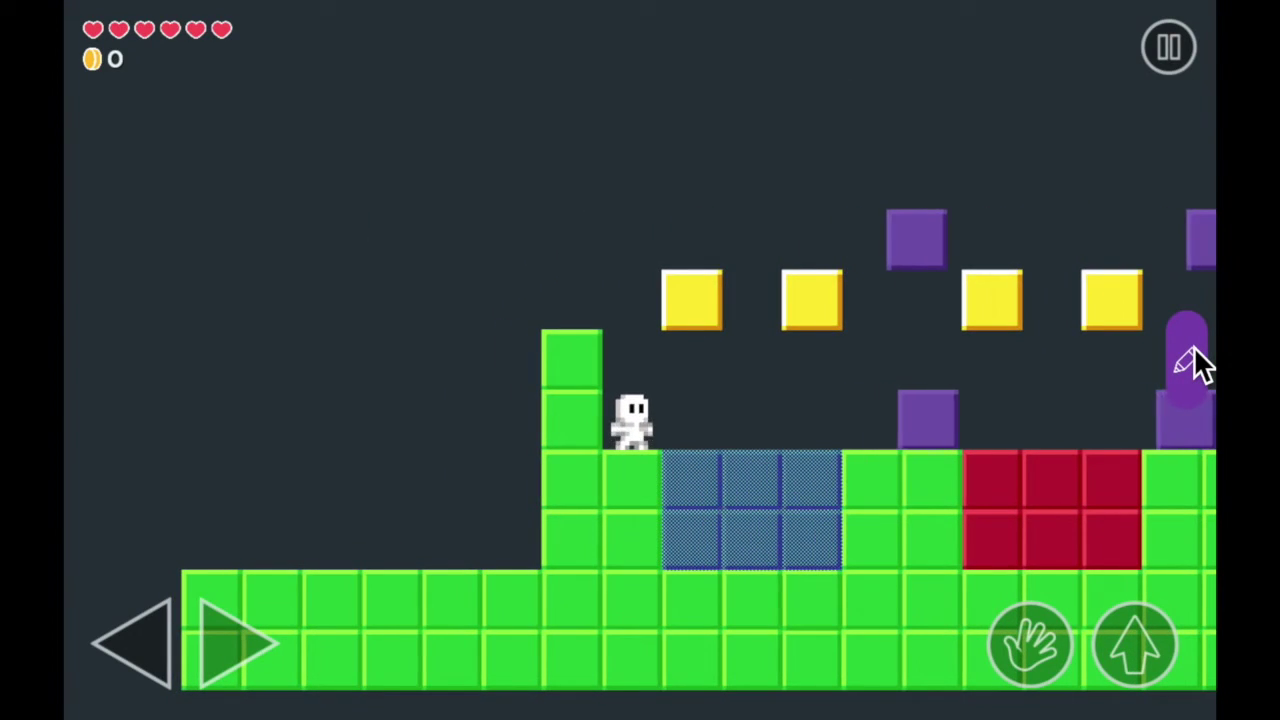
pyautogui.press('Up')
pyautogui.press('Right')
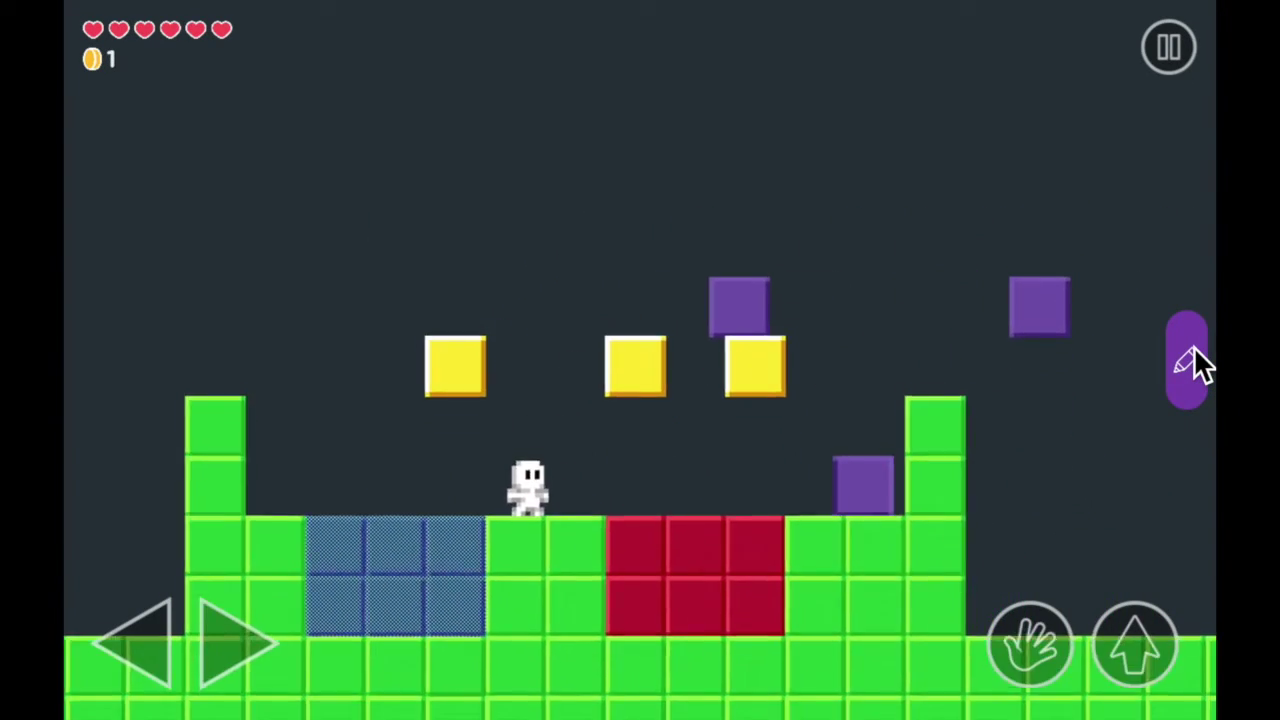
pyautogui.press('Up')
pyautogui.press('Right')
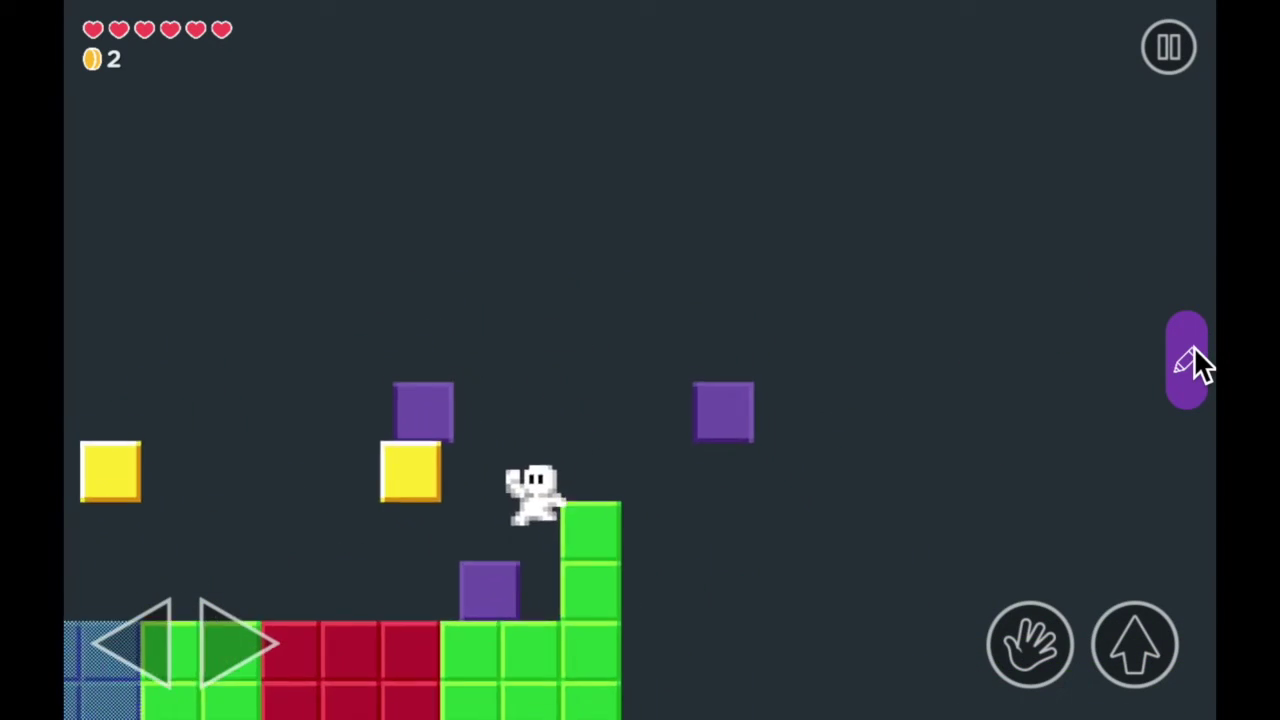
pyautogui.press('Up')
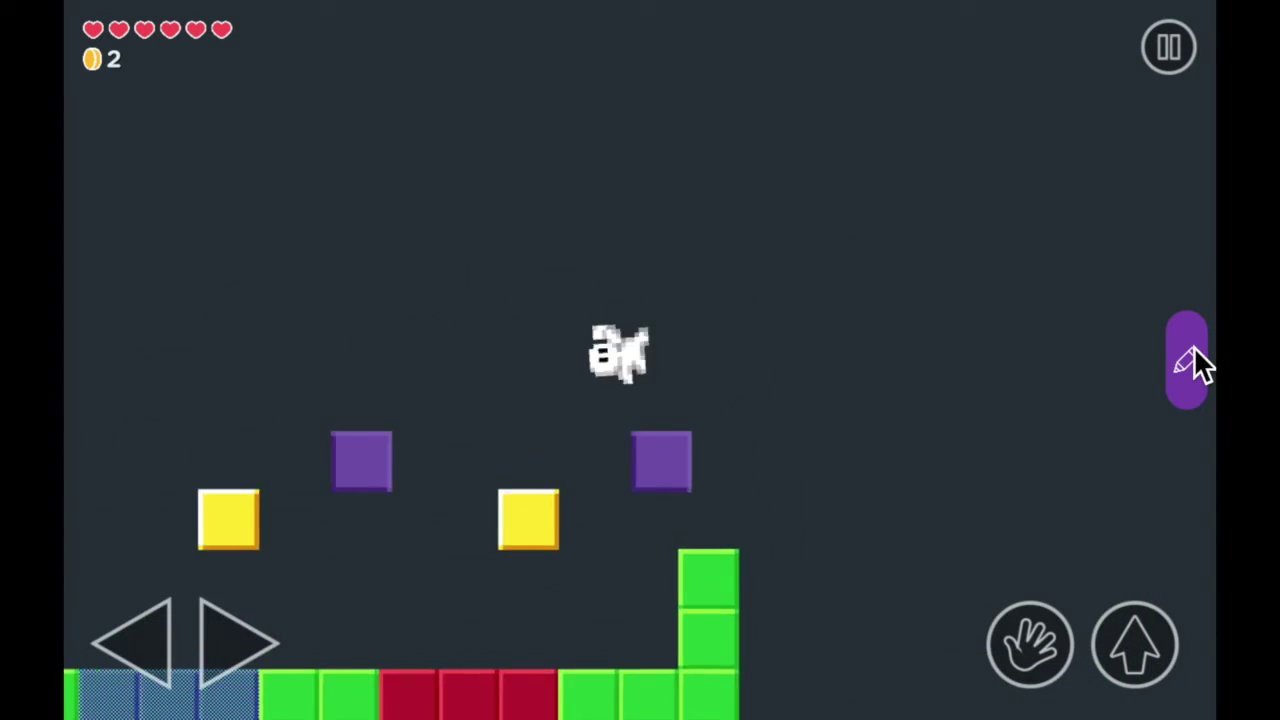
pyautogui.press('Right')
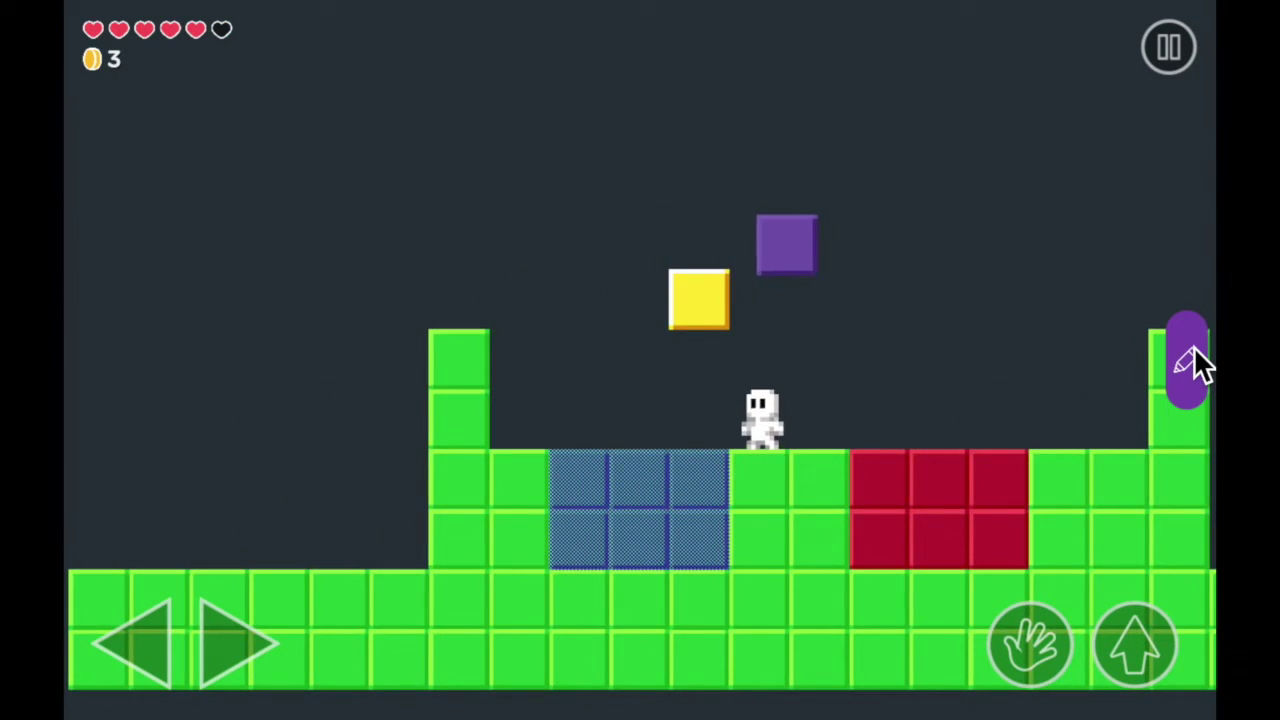
pyautogui.click(1193, 350)
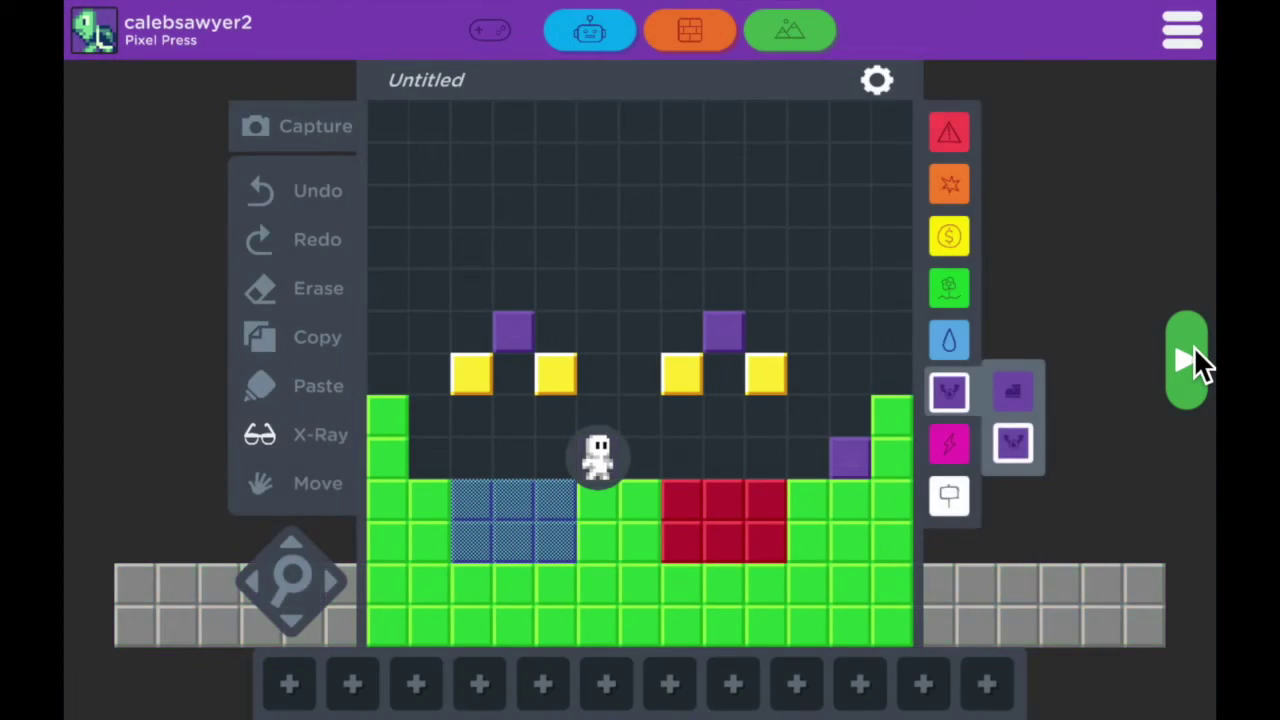
# Step: Move the player start beside the left column and replace the middle enemy with an orange action block
pyautogui.click(604, 463)
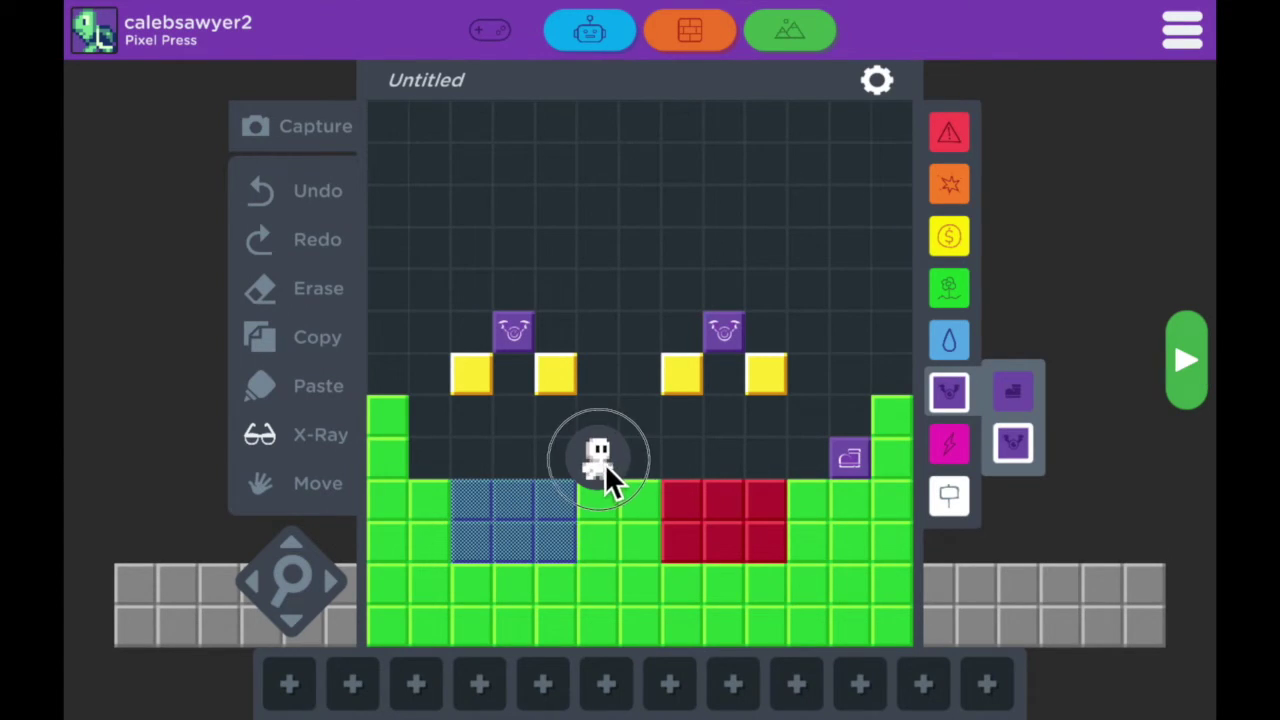
pyautogui.moveTo(604, 463); pyautogui.dragTo(452, 455)
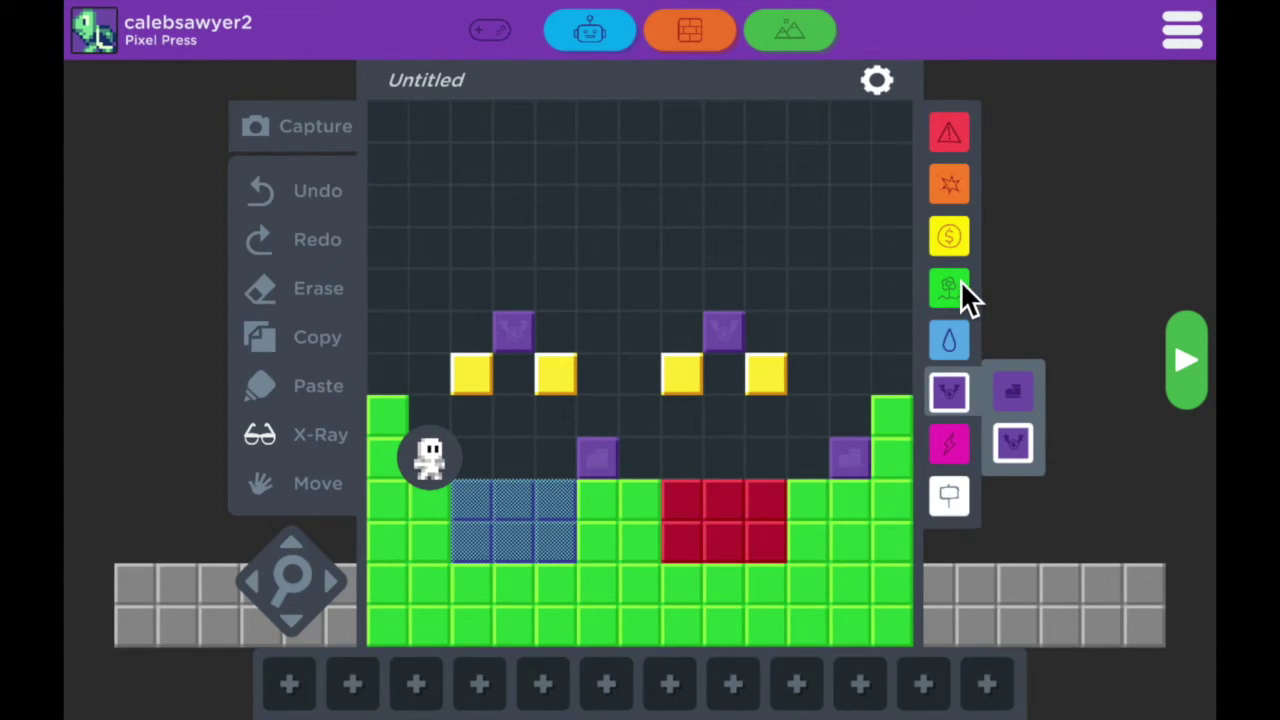
pyautogui.click(950, 190)
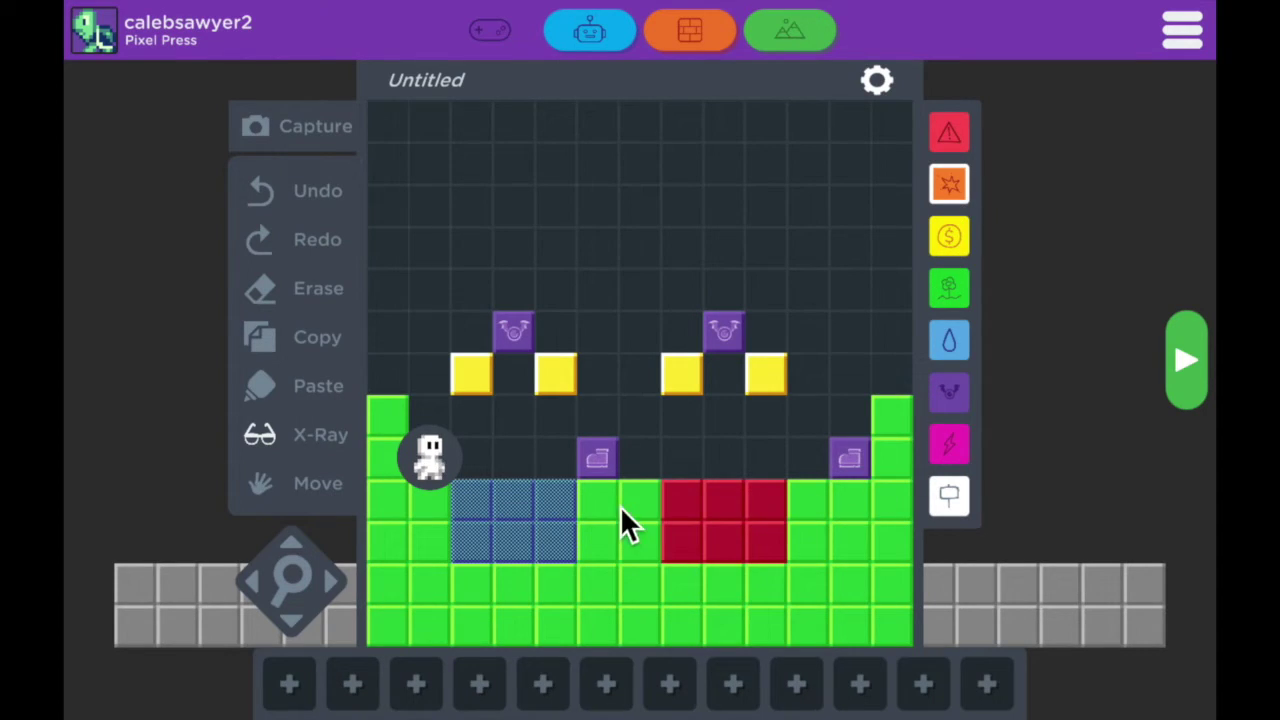
pyautogui.click(598, 466)
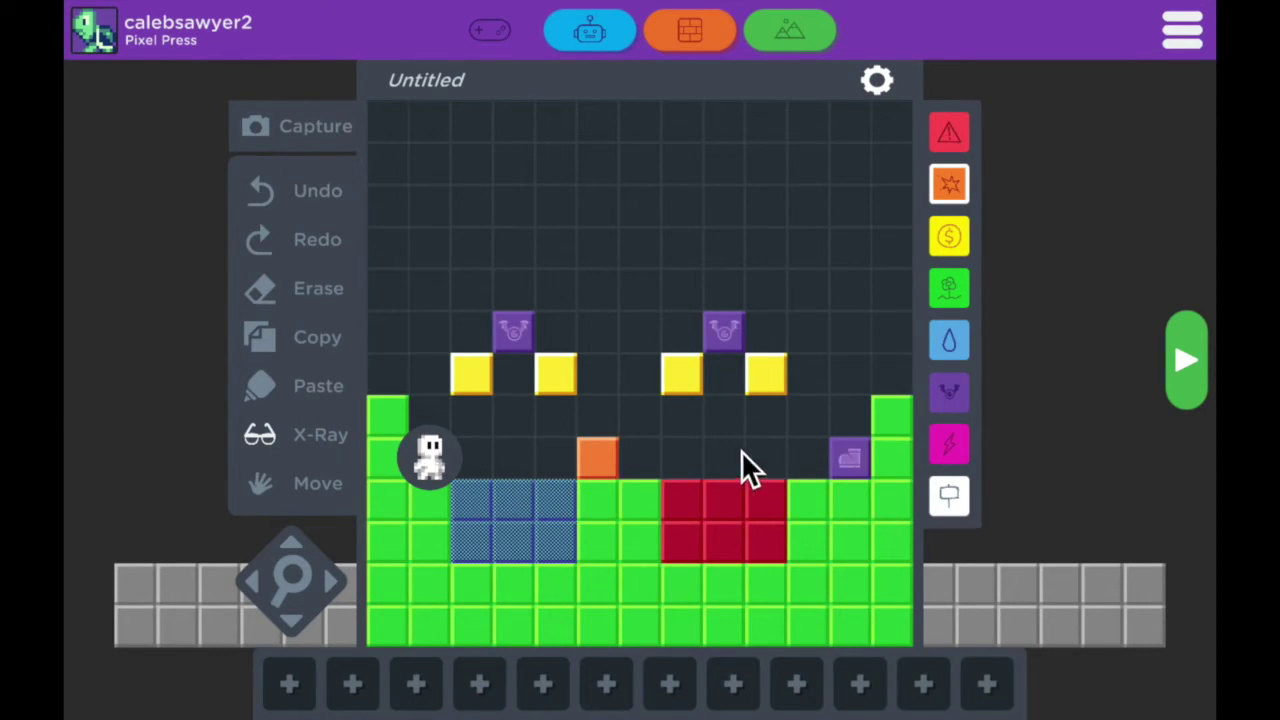
# Step: Start a playtest, run right onto the orange action block, then pick it up and throw it
pyautogui.click(1192, 372)
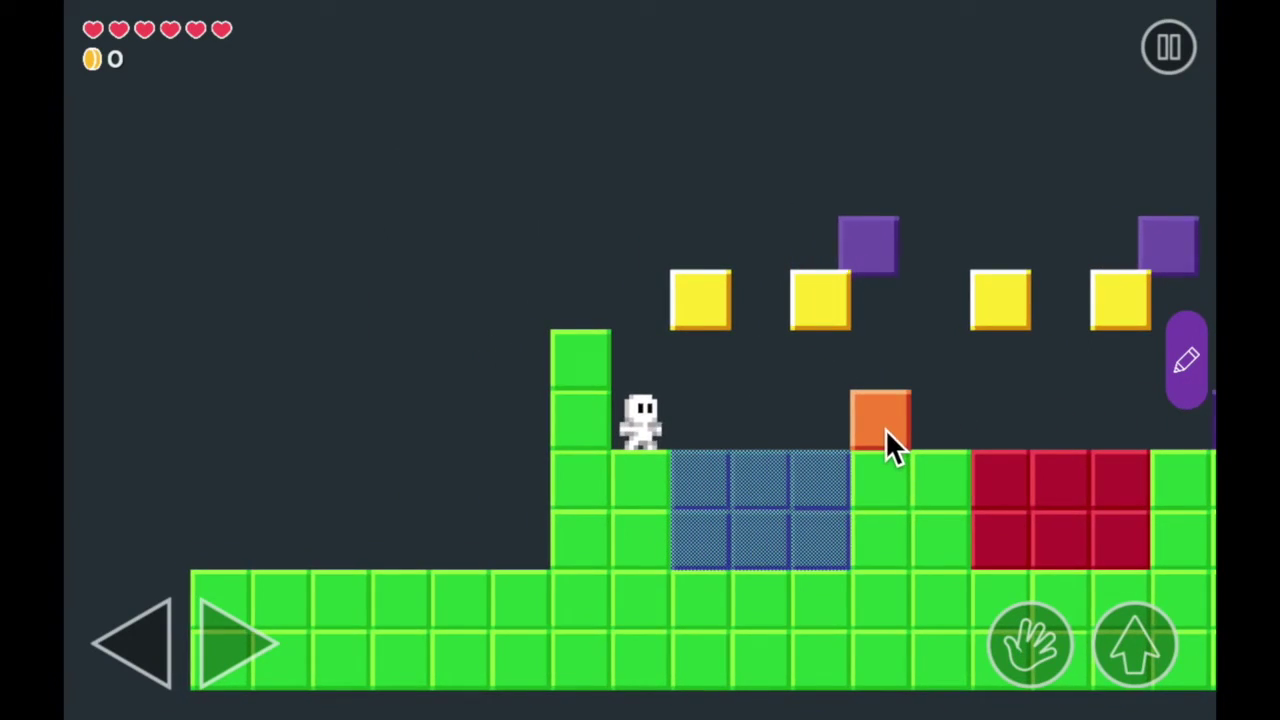
pyautogui.press('Right')
pyautogui.press('Up')
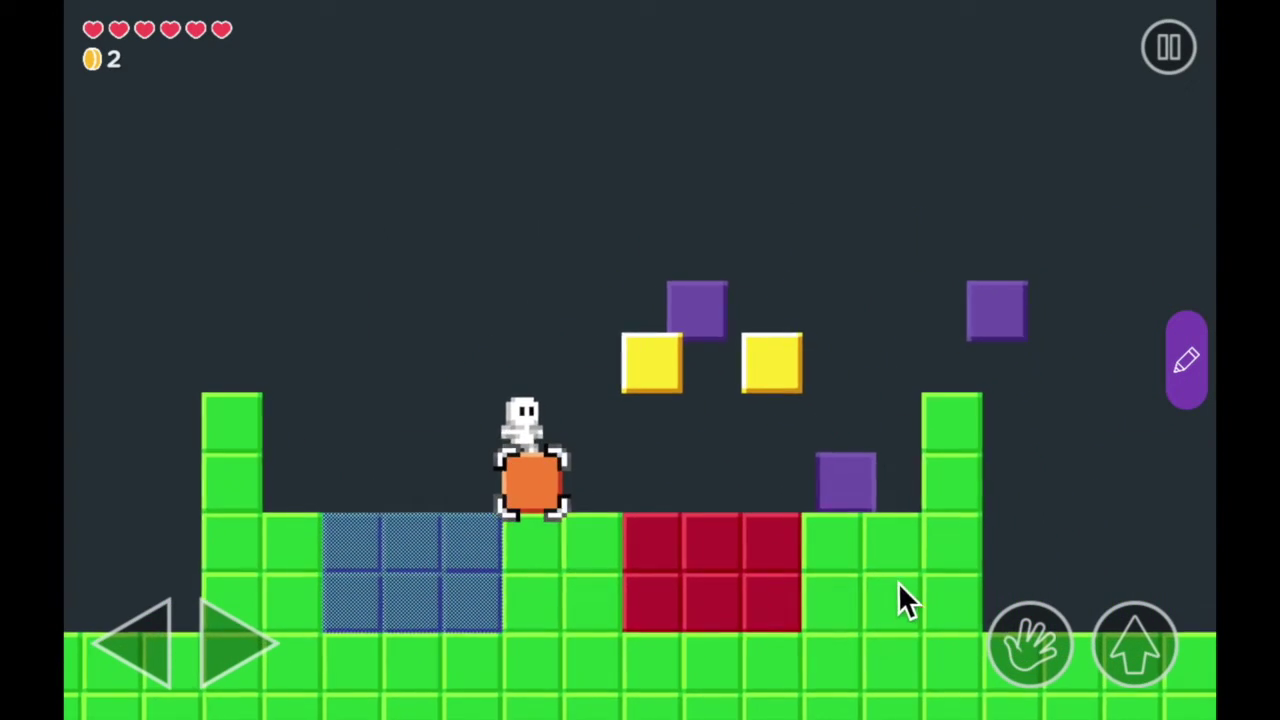
pyautogui.click(1044, 651)
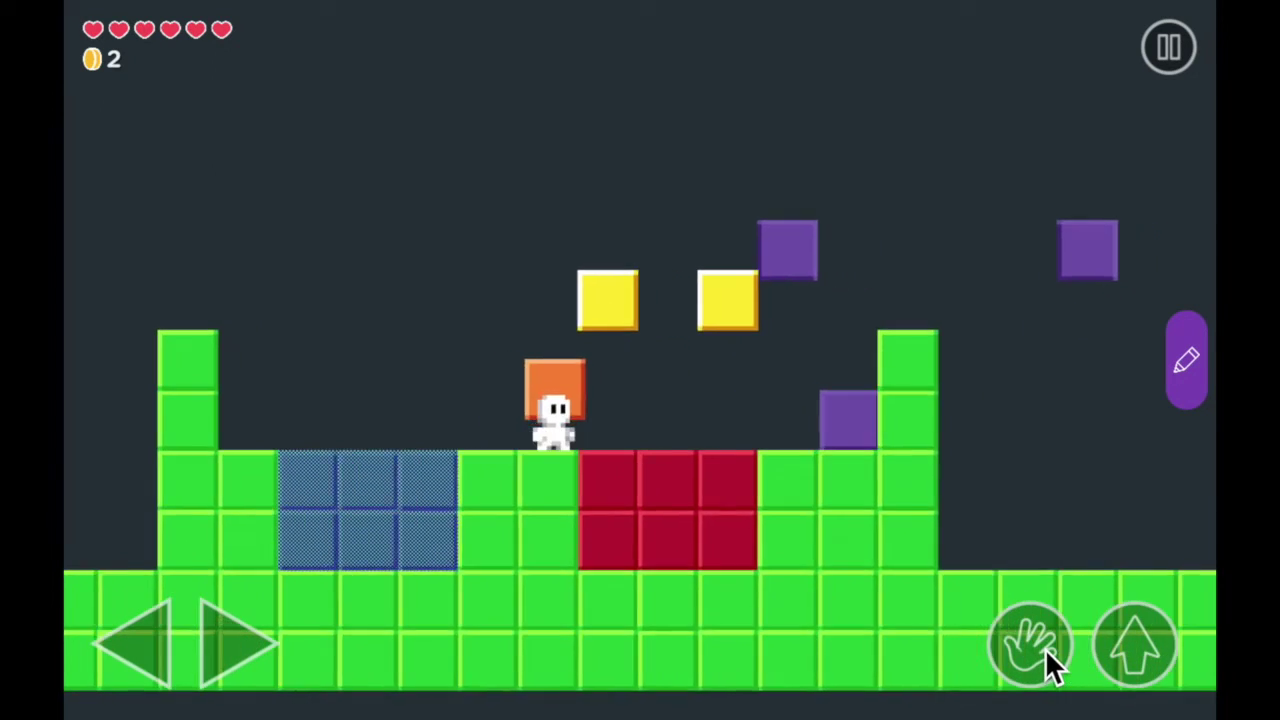
pyautogui.click(1045, 648)
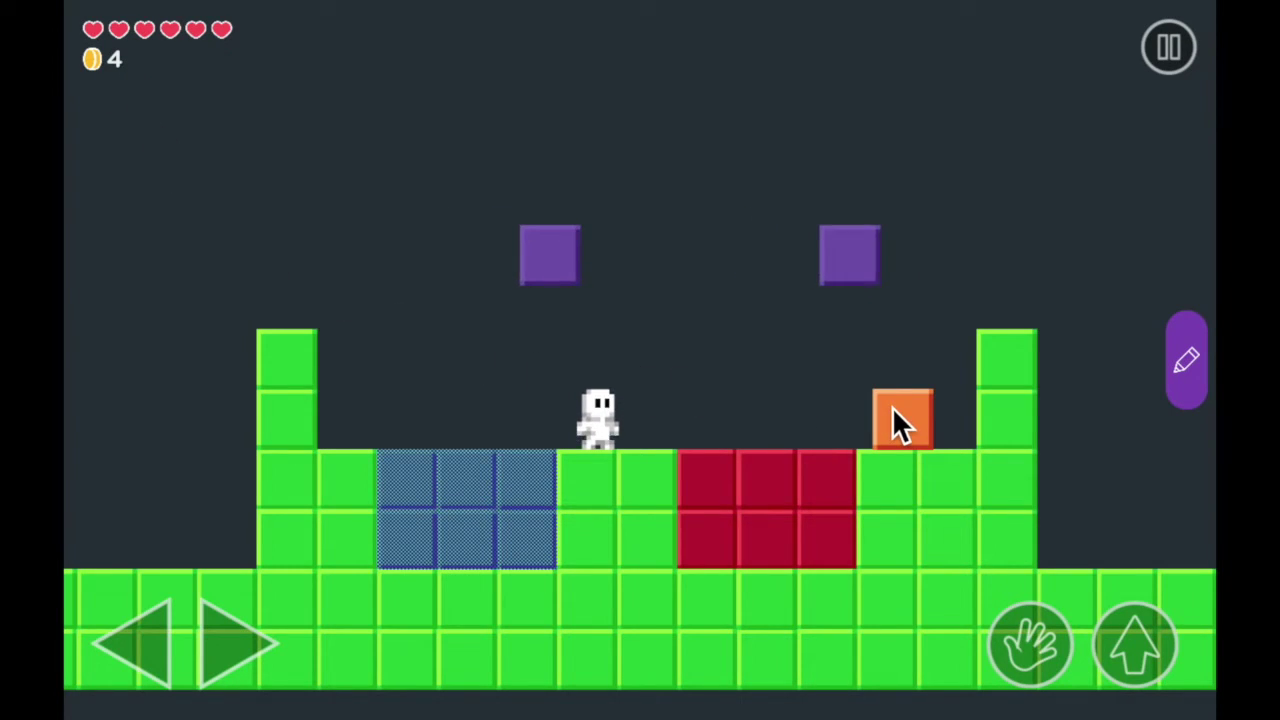
# Step: Lift the action block again, carry it left, set it down and stand on it
pyautogui.press('Up')
pyautogui.press('Right')
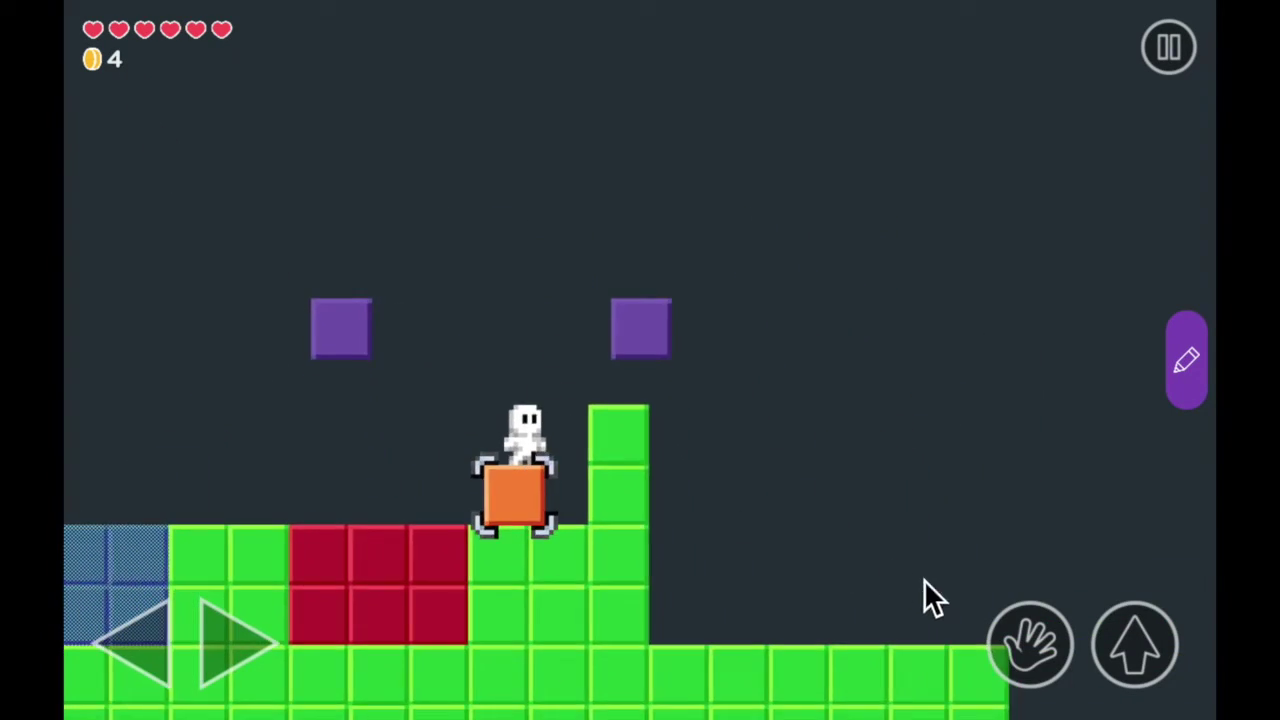
pyautogui.click(1030, 640)
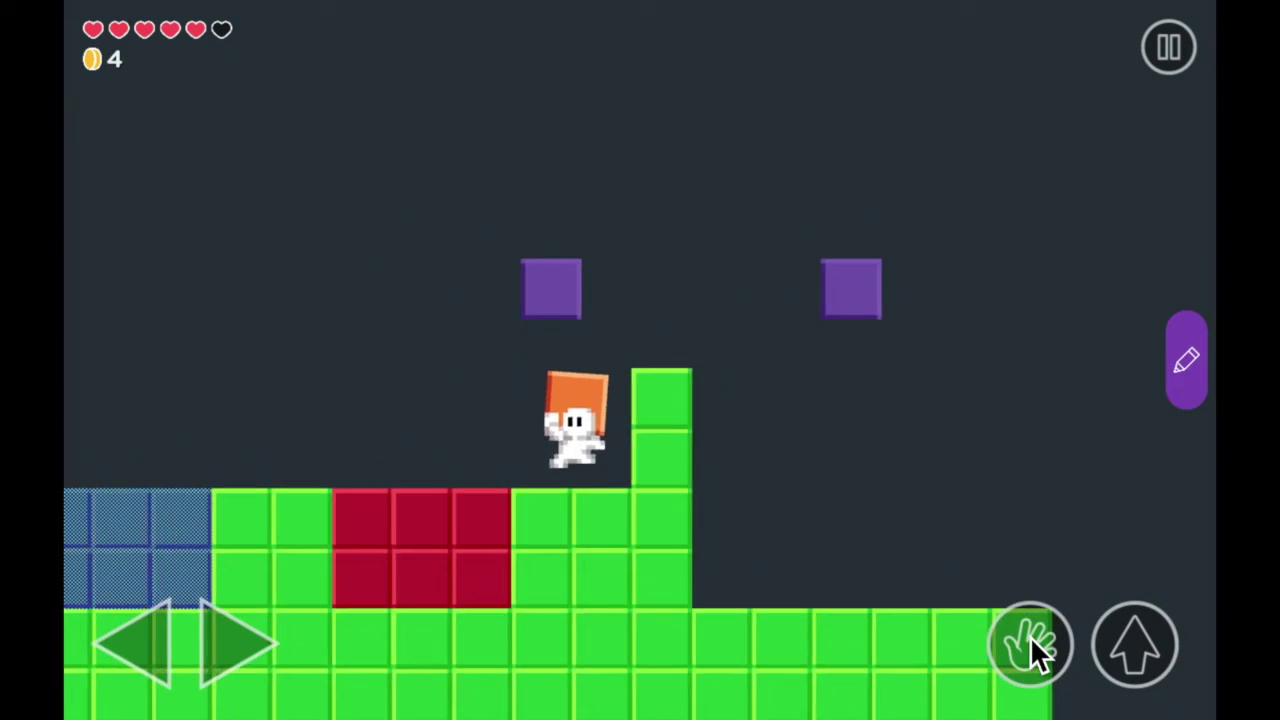
pyautogui.press('Left')
pyautogui.click(1030, 640)
pyautogui.press('Up')
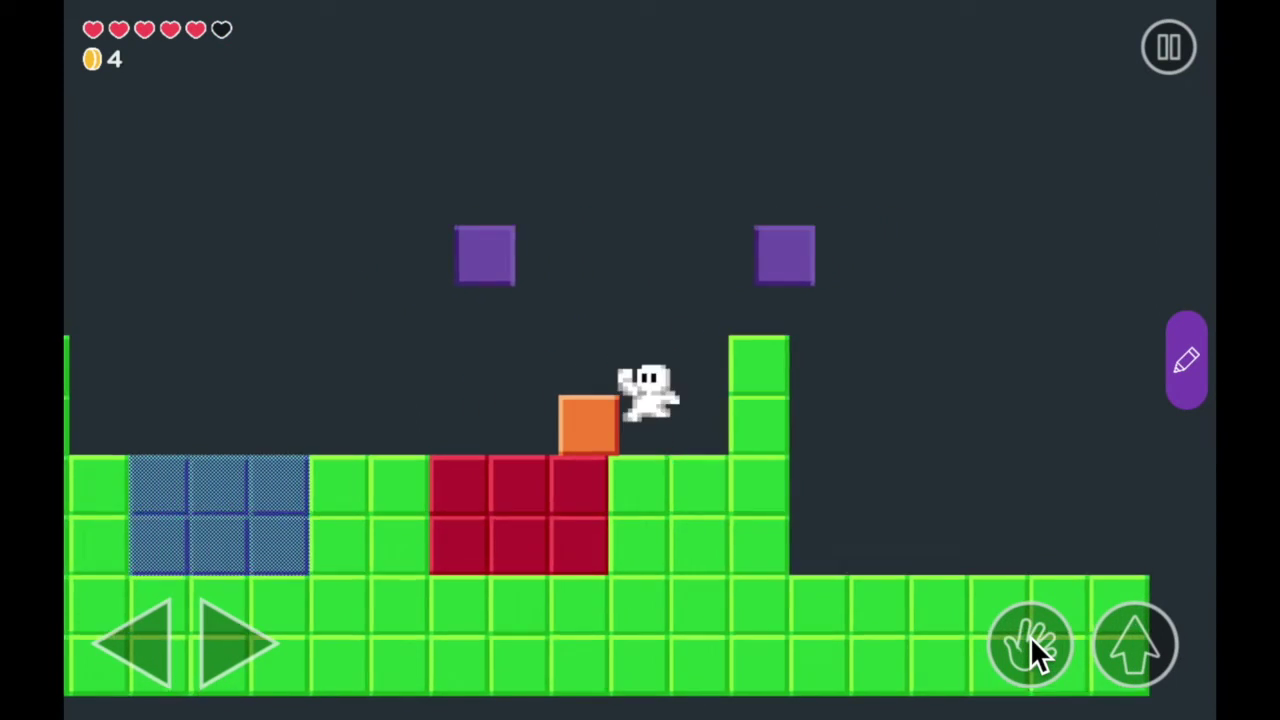
pyautogui.press('Left')
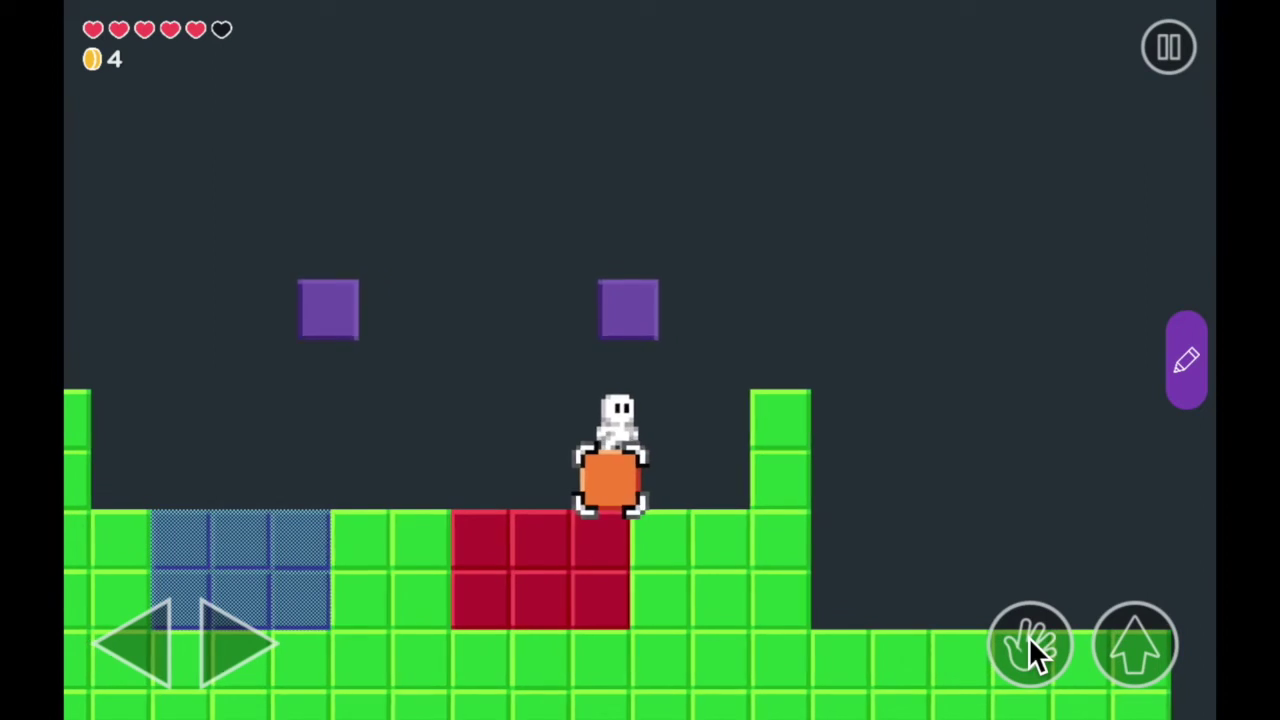
pyautogui.press('Right')
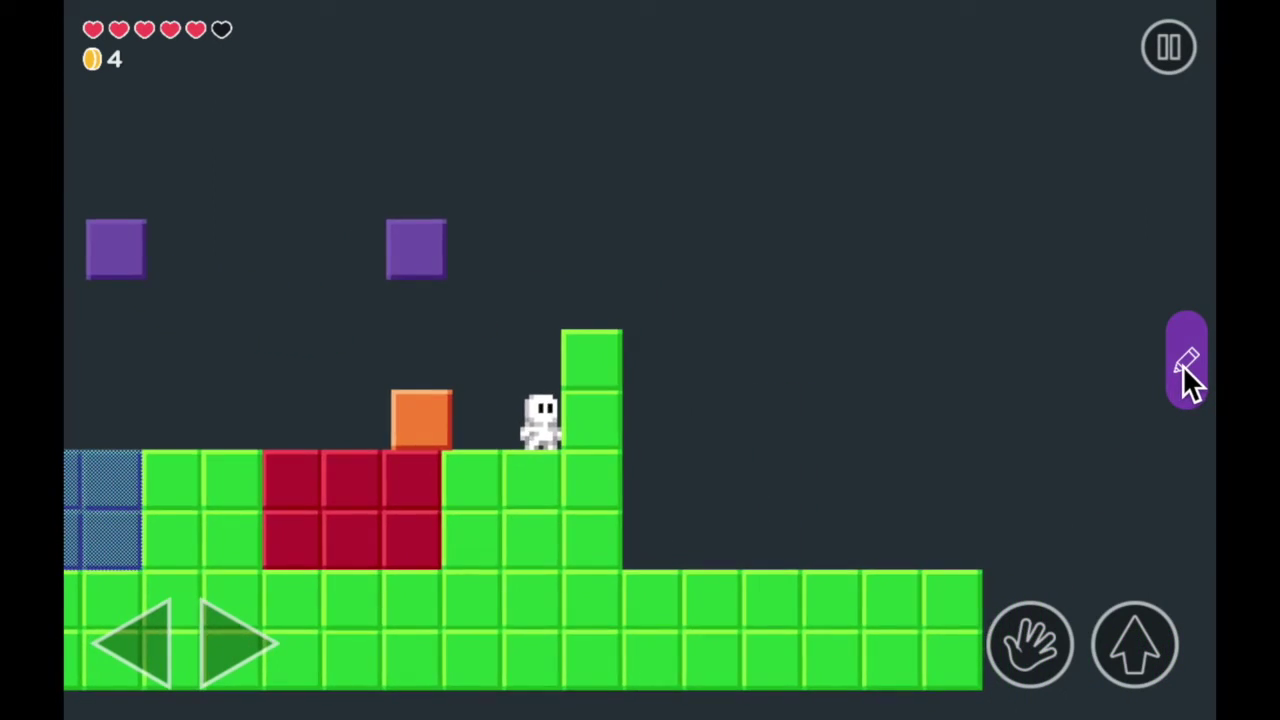
# Step: Back in the editor, add a heart power-up between the coin pairs and move the player start beside the orange block
pyautogui.click(1184, 364)
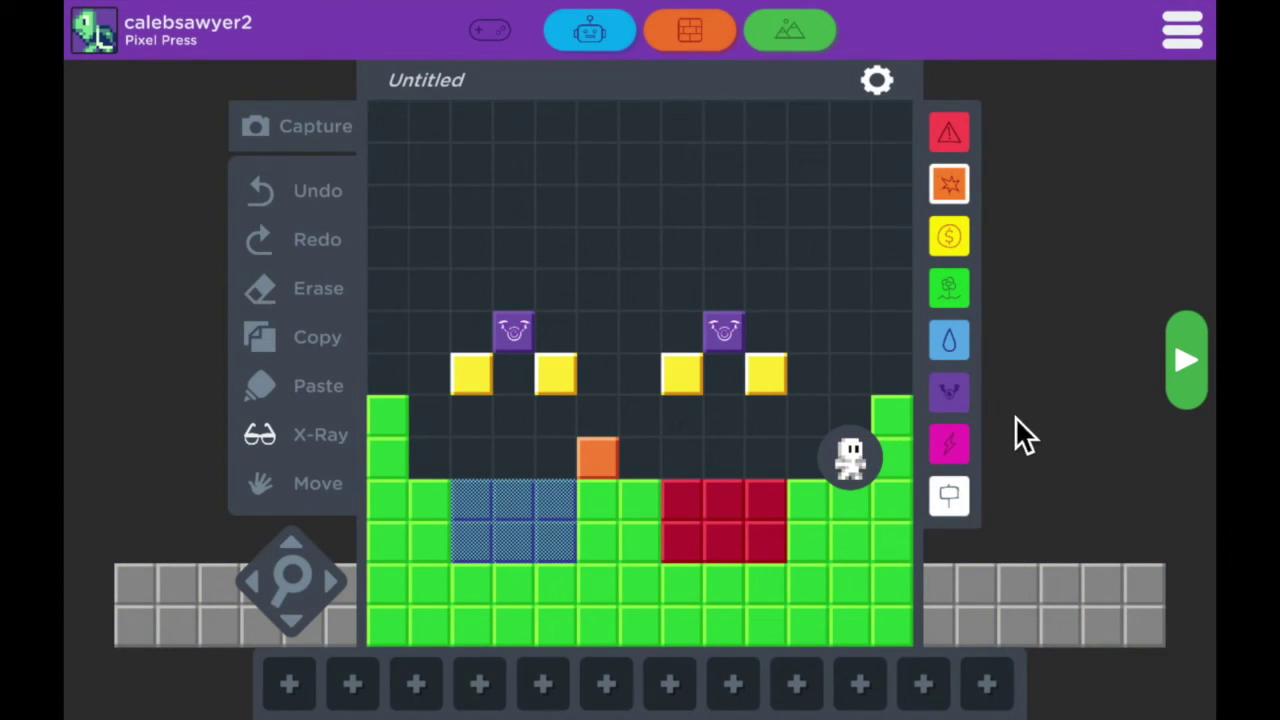
pyautogui.click(957, 447)
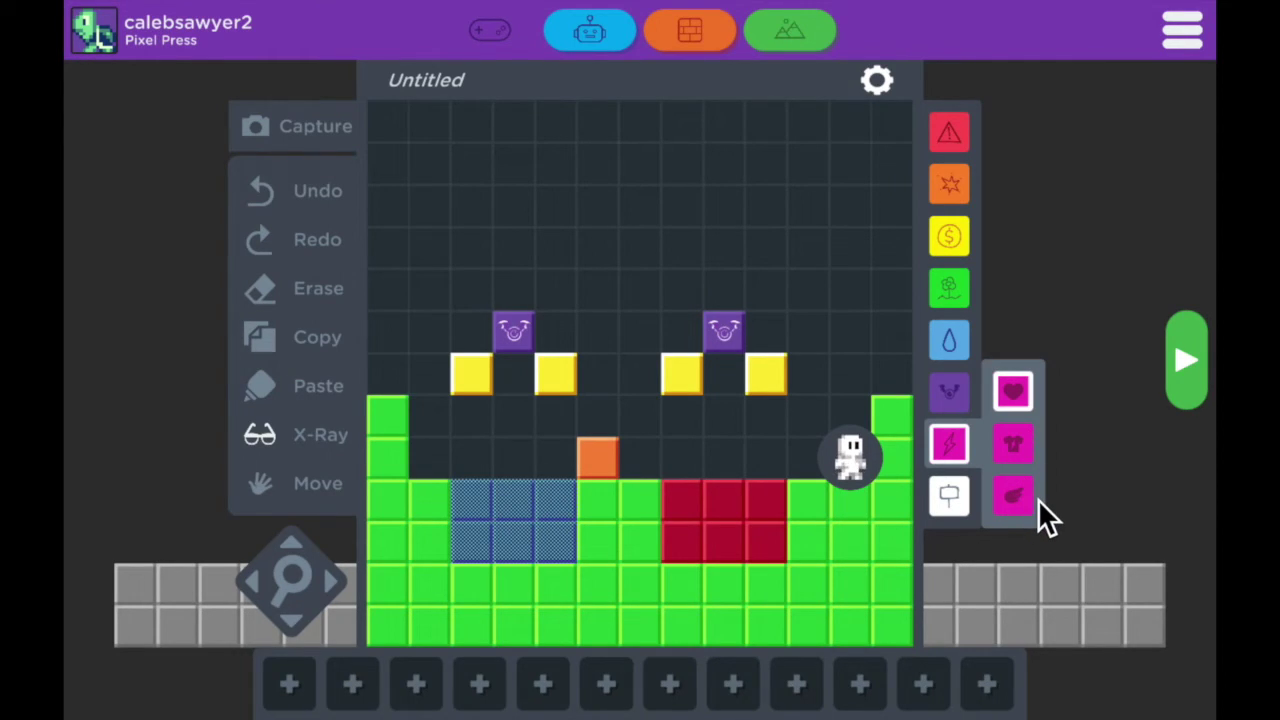
pyautogui.click(1024, 400)
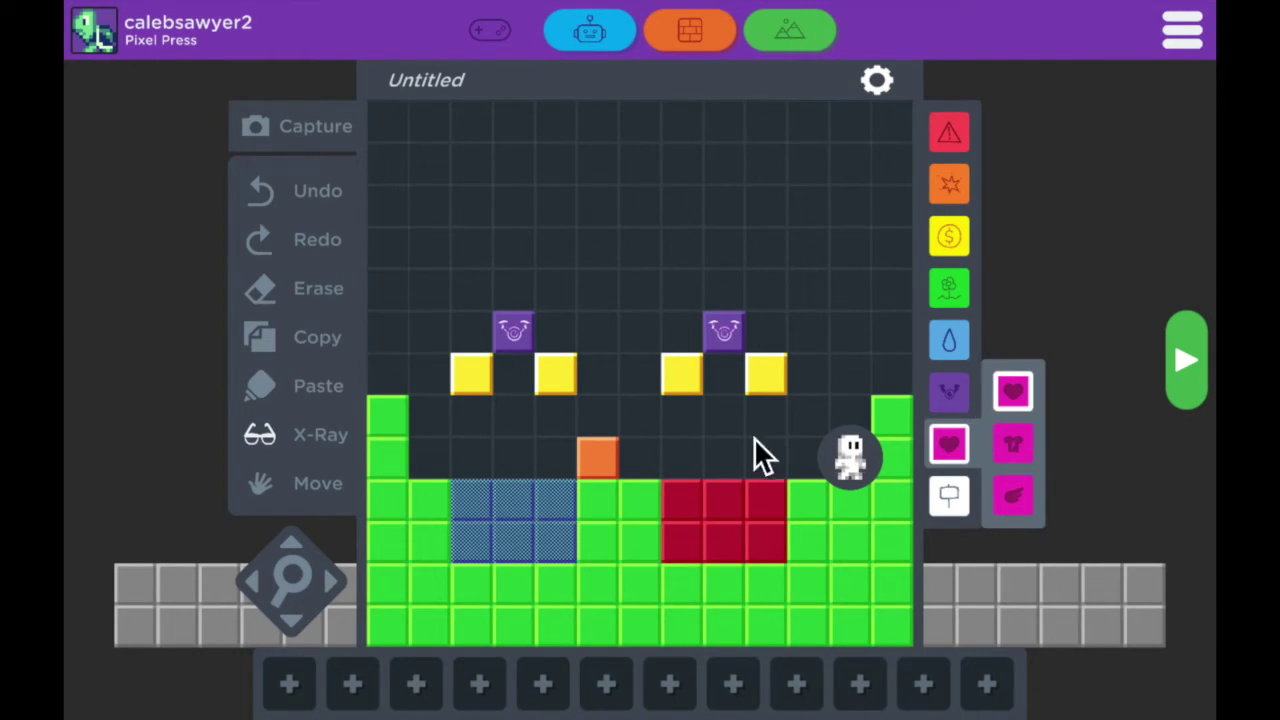
pyautogui.click(628, 337)
pyautogui.moveTo(858, 475); pyautogui.dragTo(649, 460)
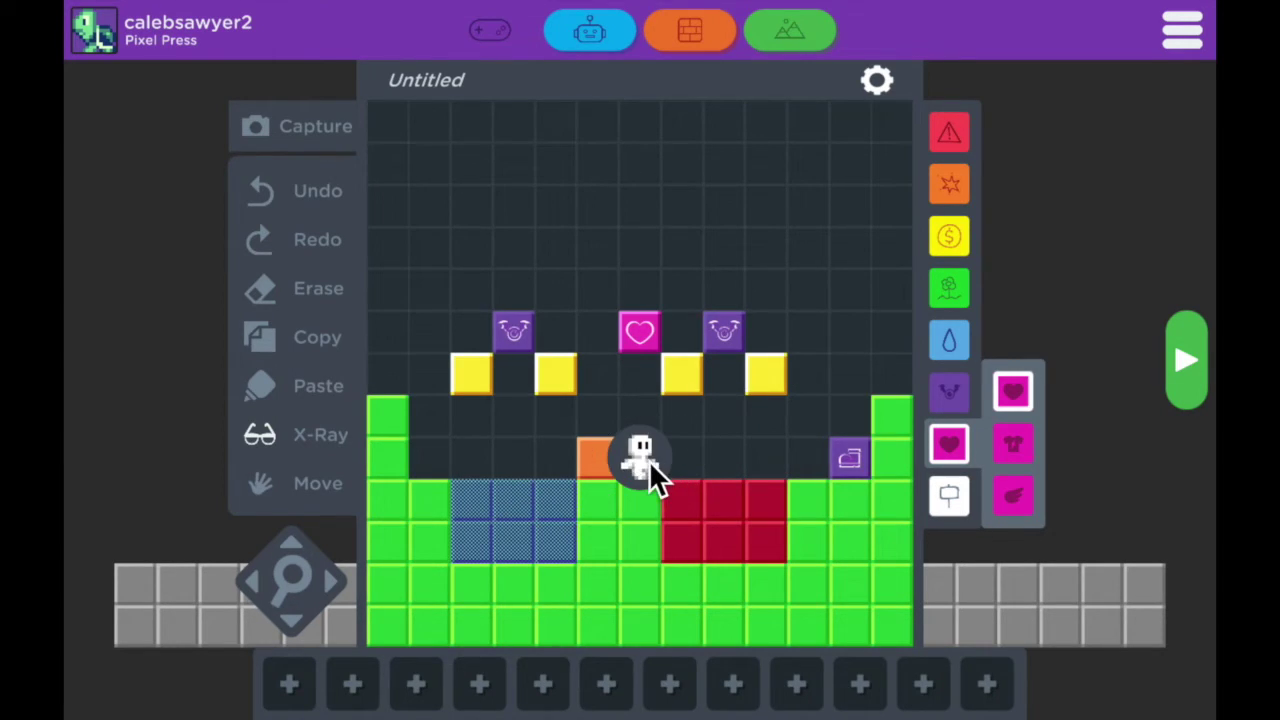
pyautogui.click(1188, 362)
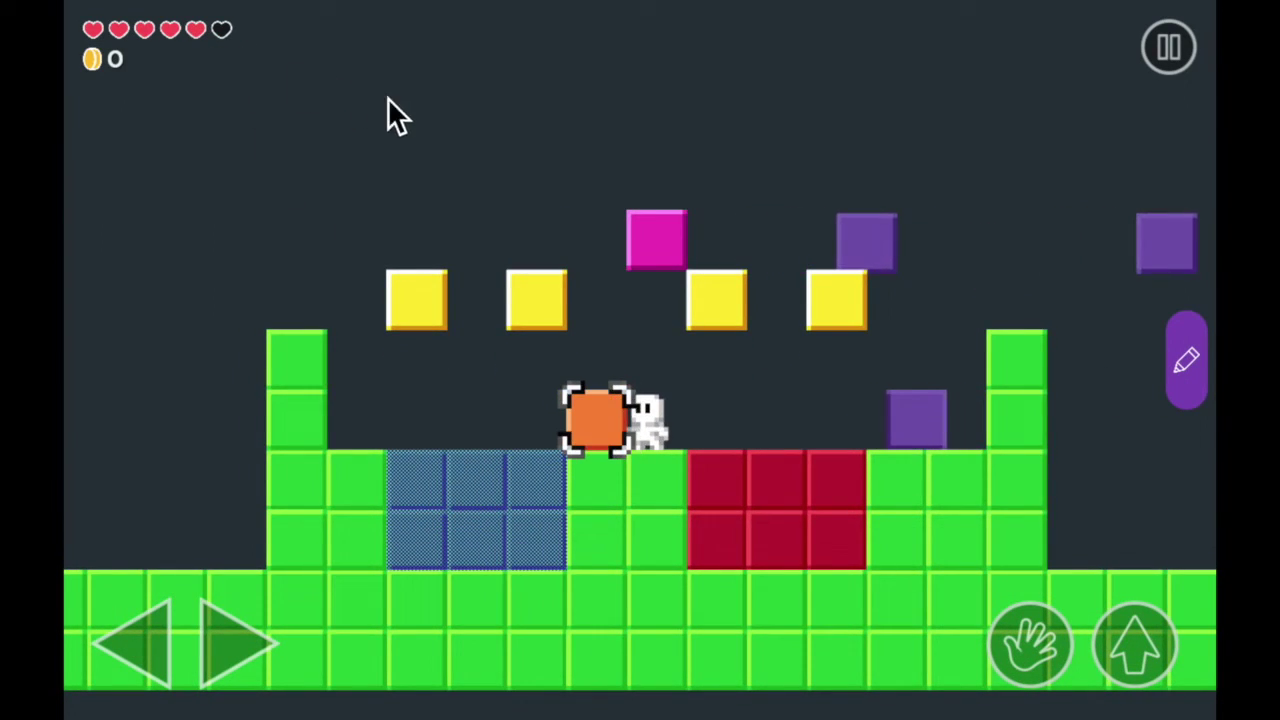
pyautogui.press('Up')
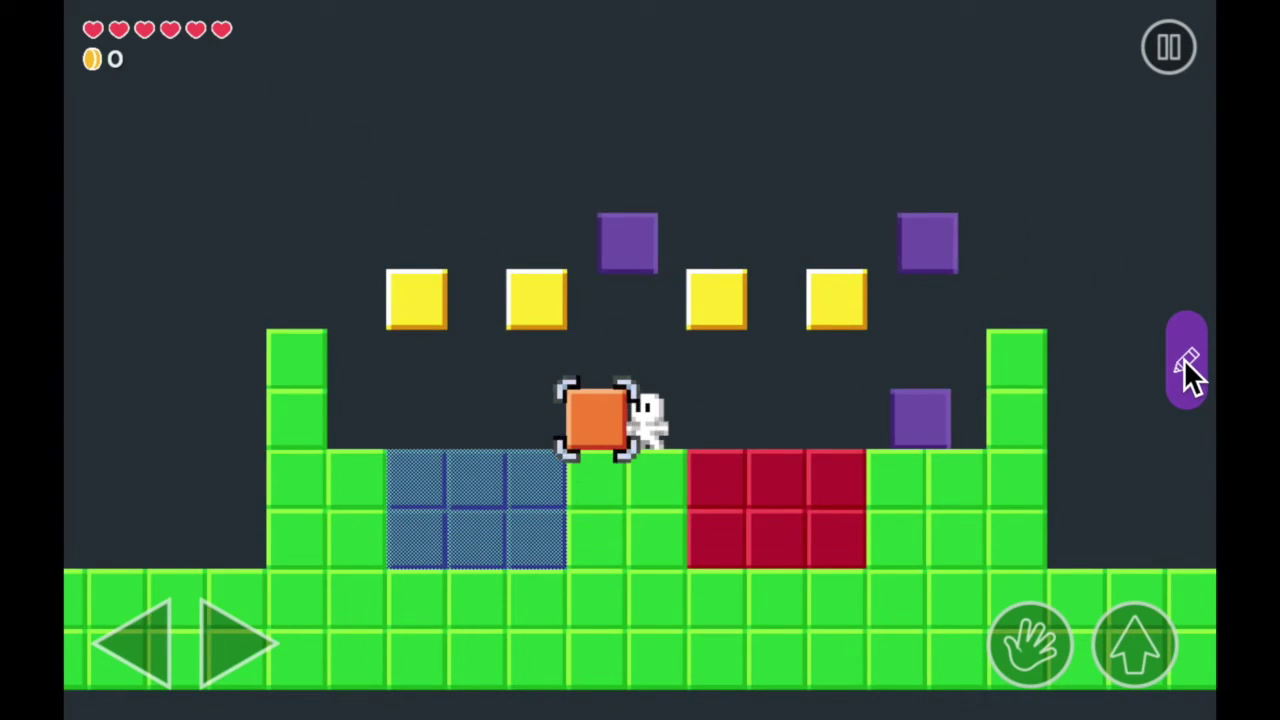
pyautogui.click(1183, 358)
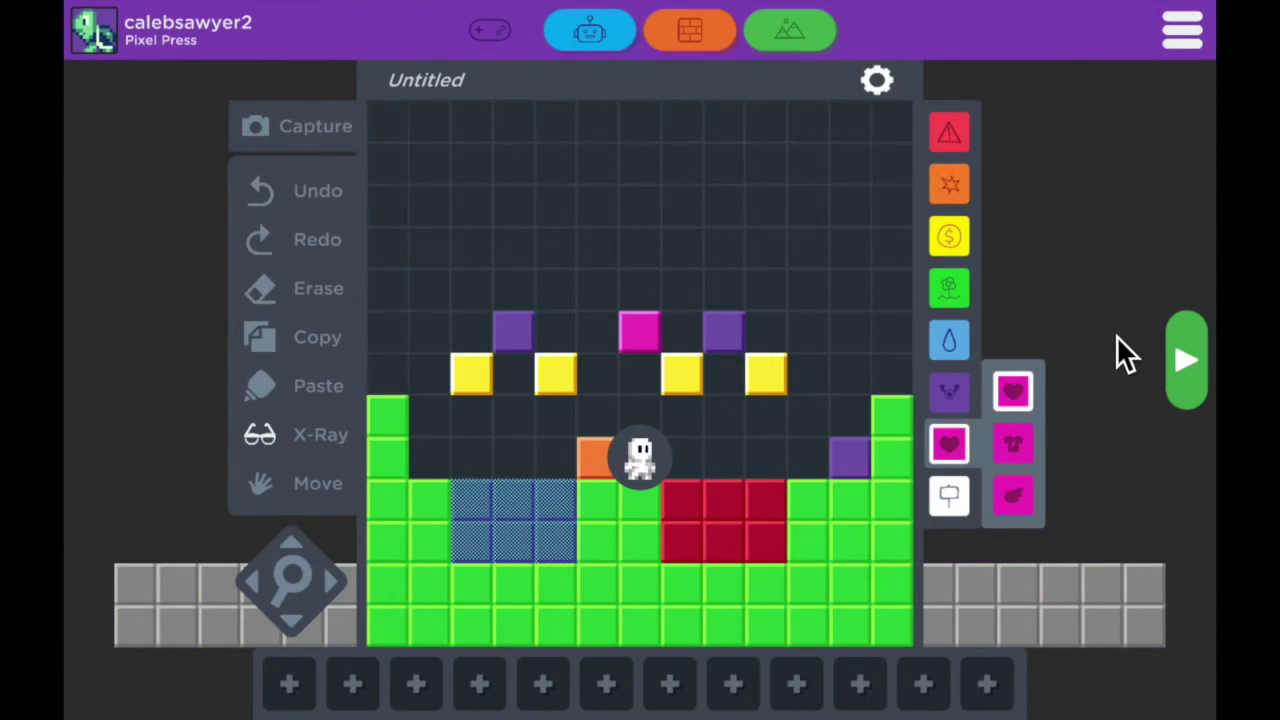
# Step: Place a story block by the right wall with the text 'You made it to the checkpoint!!!'
pyautogui.click(962, 496)
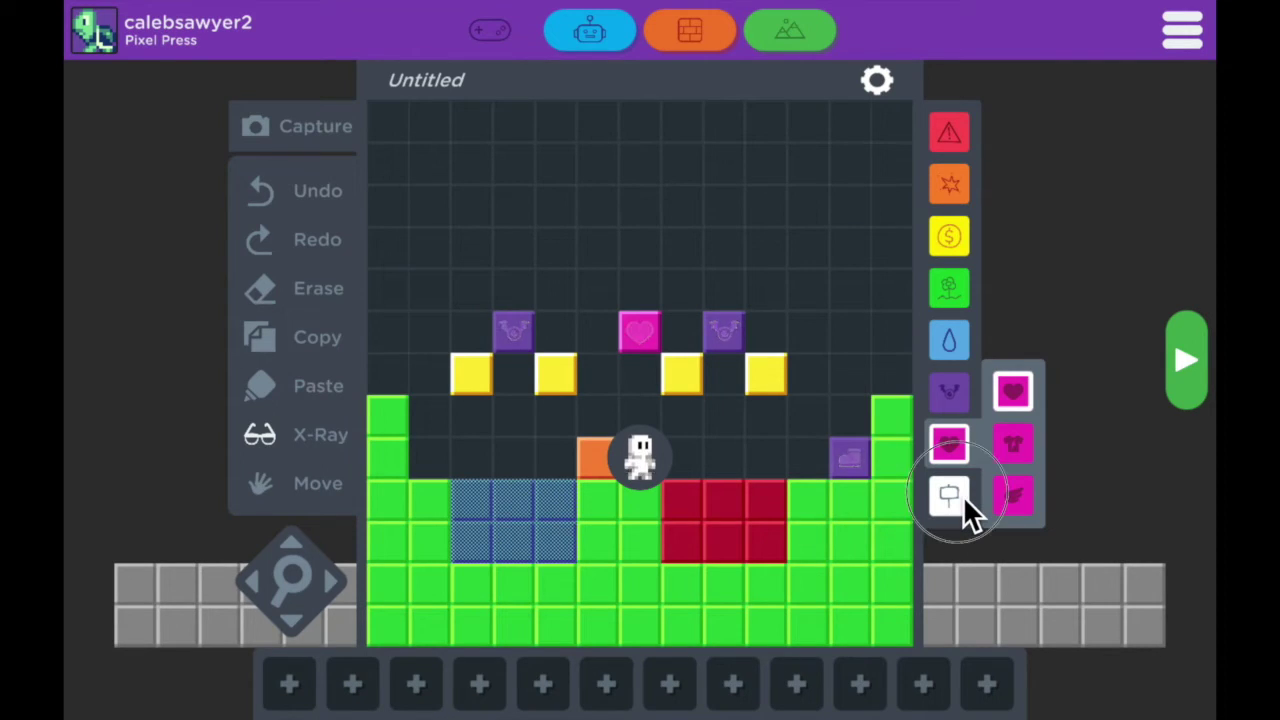
pyautogui.click(852, 458)
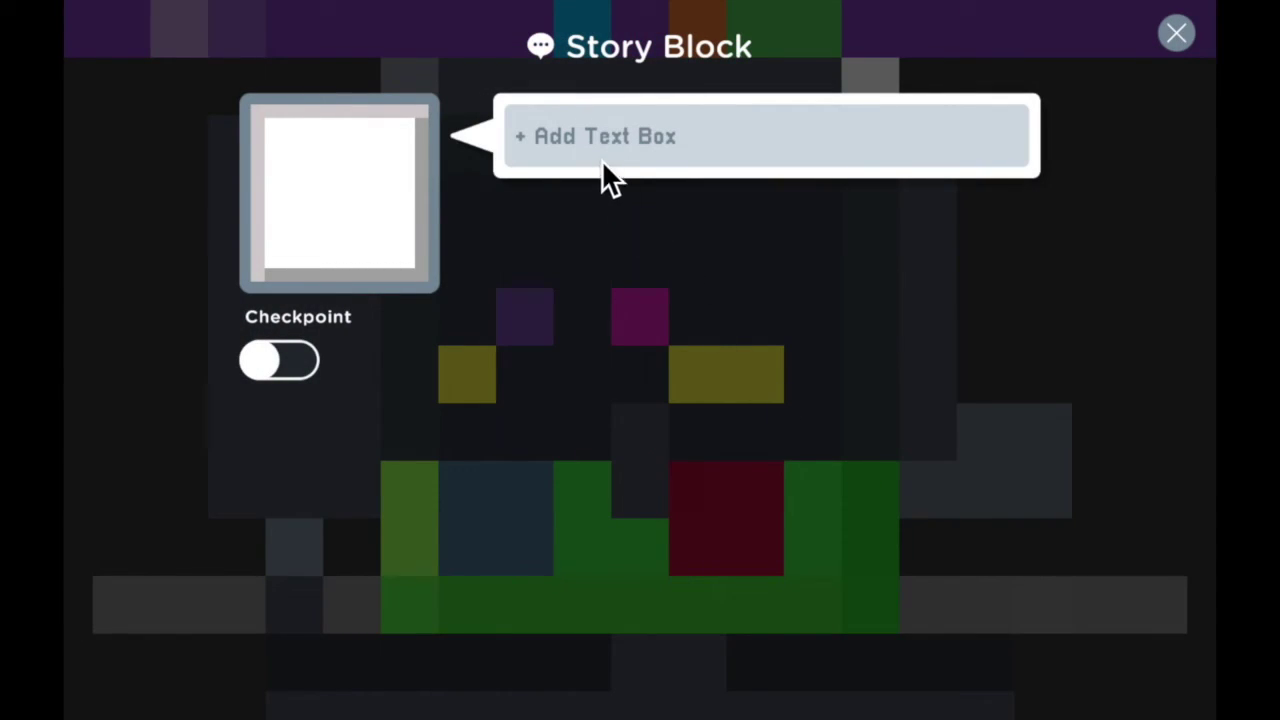
pyautogui.click(655, 134)
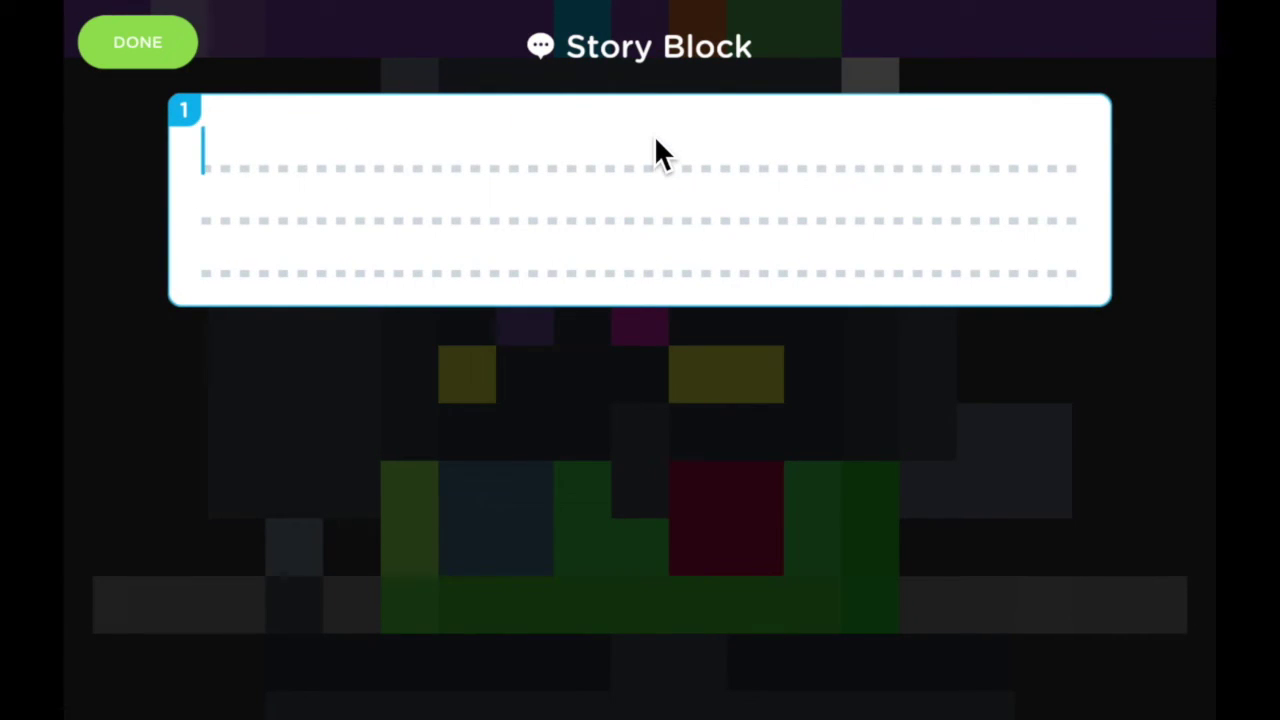
pyautogui.write('You made it t')
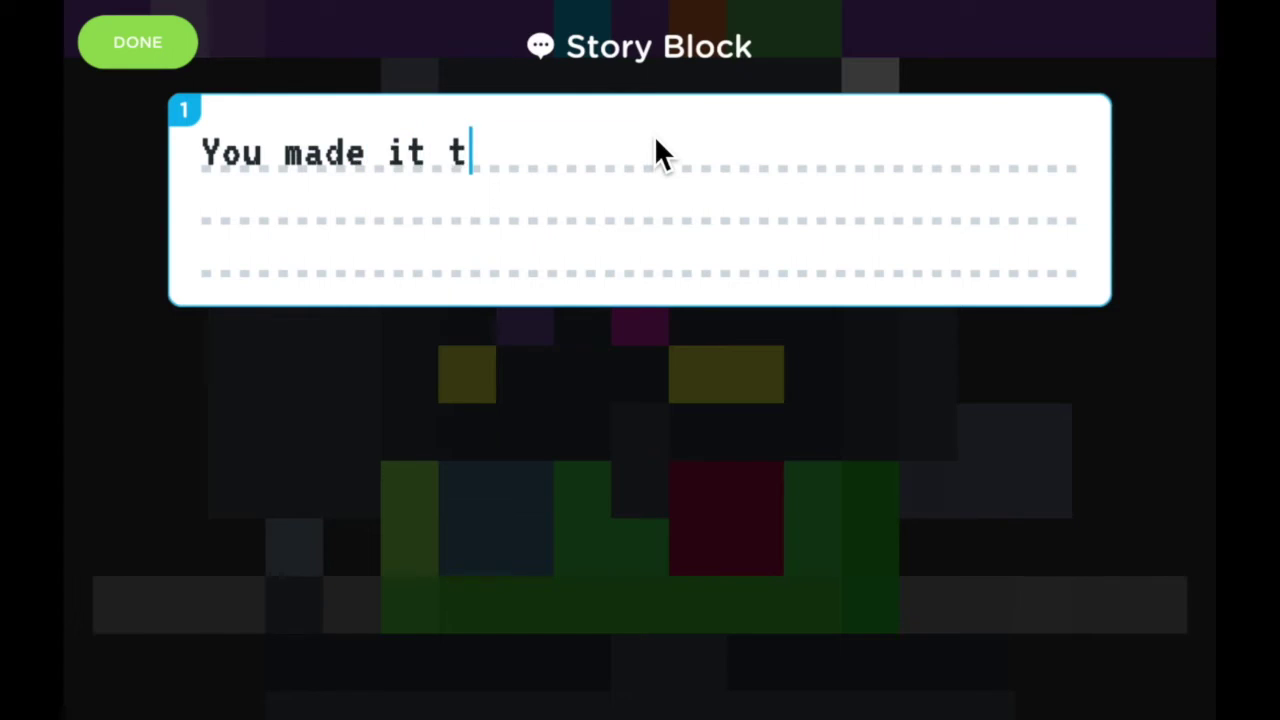
pyautogui.write('o the checkpoint!!!')
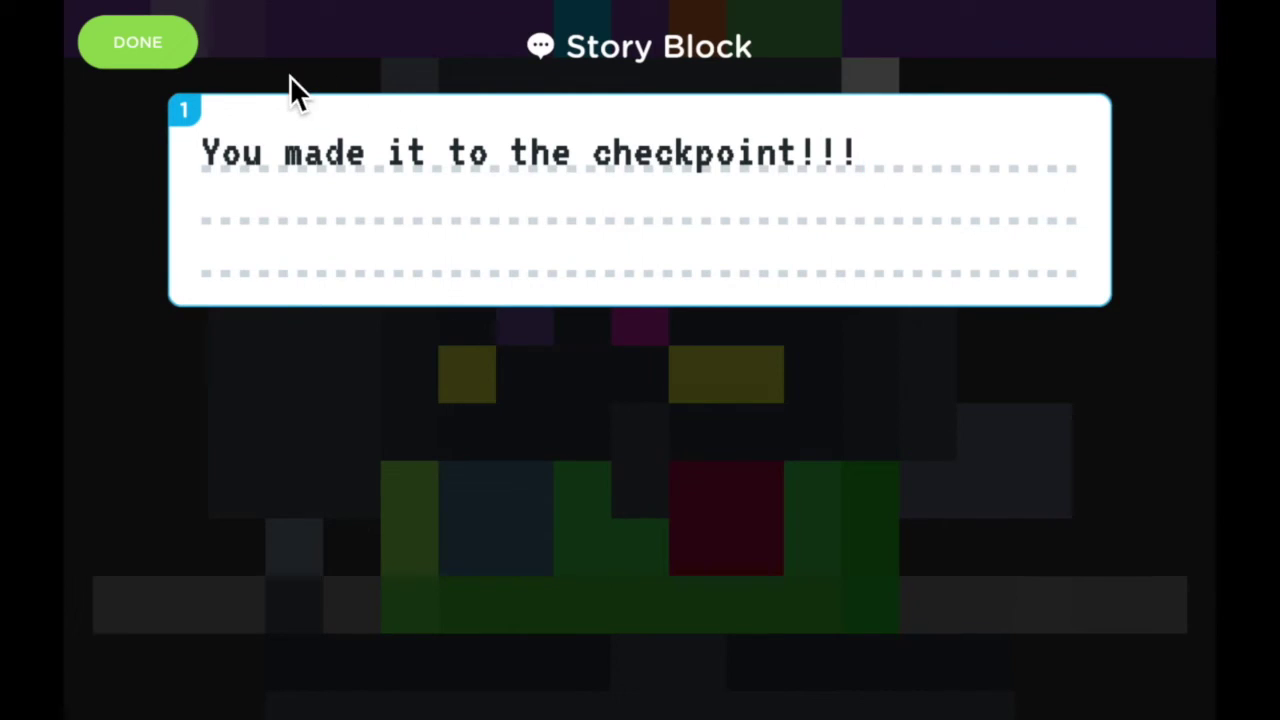
pyautogui.click(188, 58)
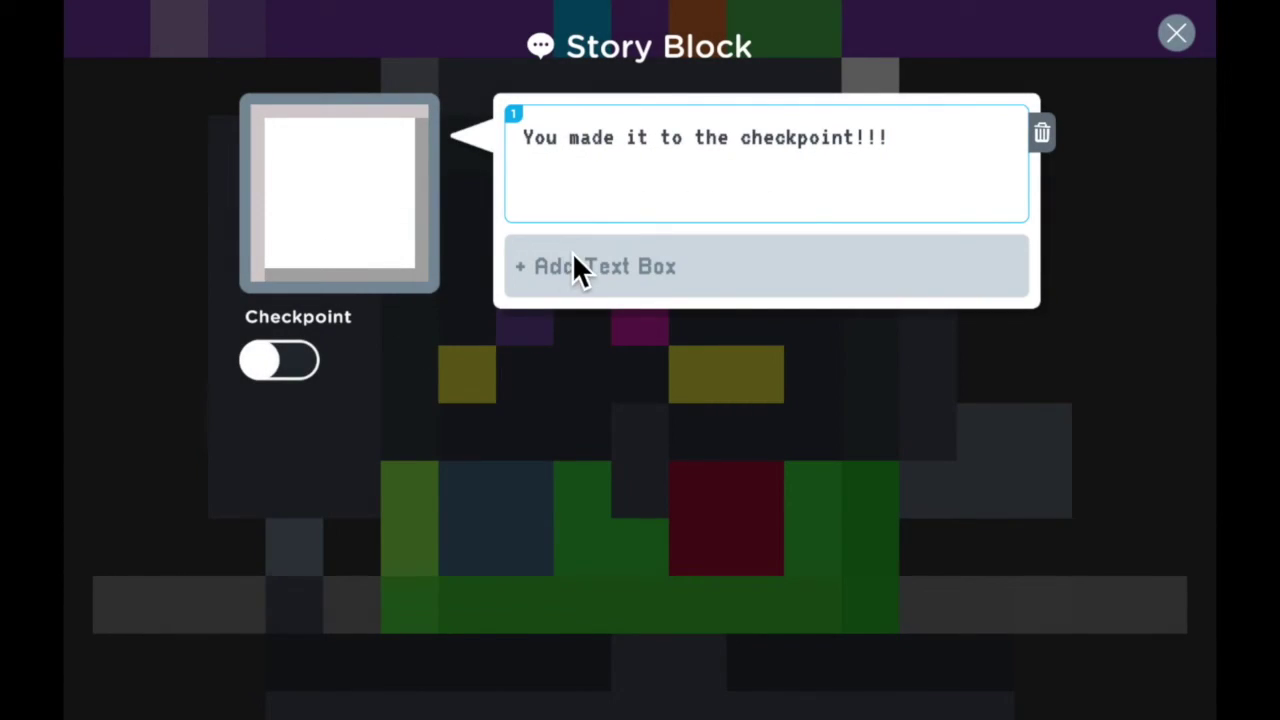
# Step: Add a second text box reading 'Good job!!!' and switch the block's Checkpoint toggle on
pyautogui.click(657, 283)
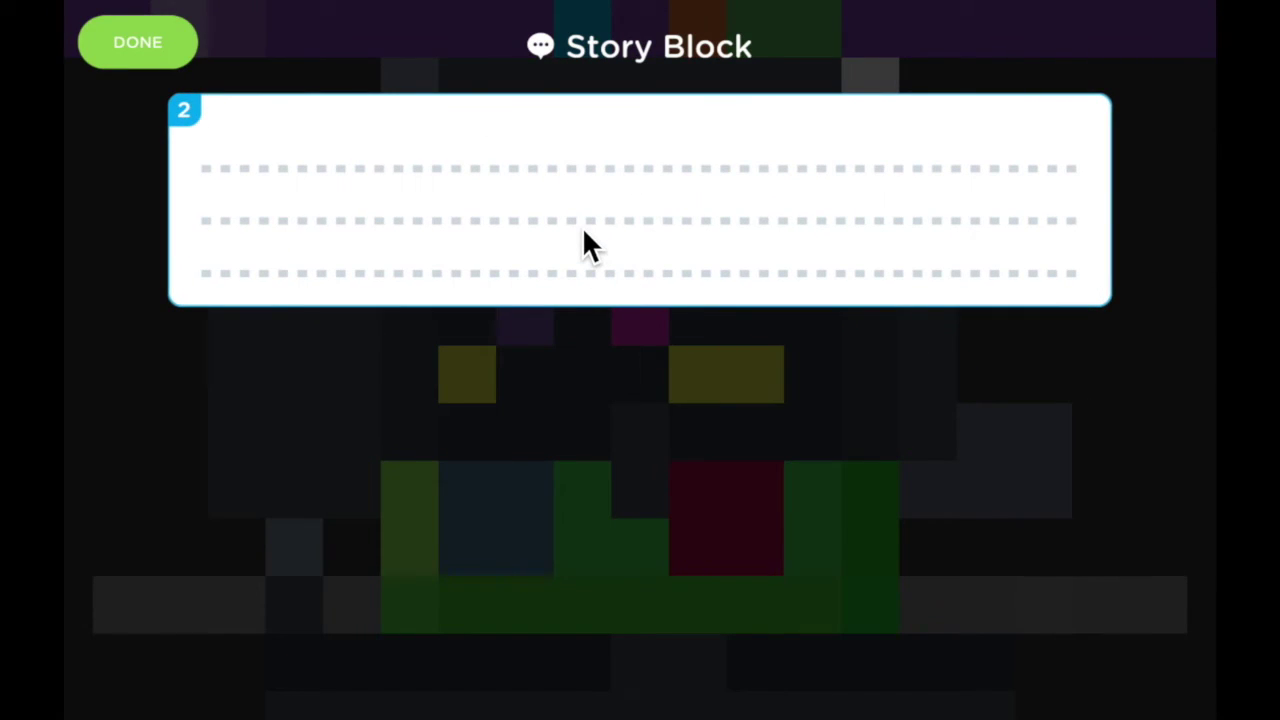
pyautogui.write('Good jo')
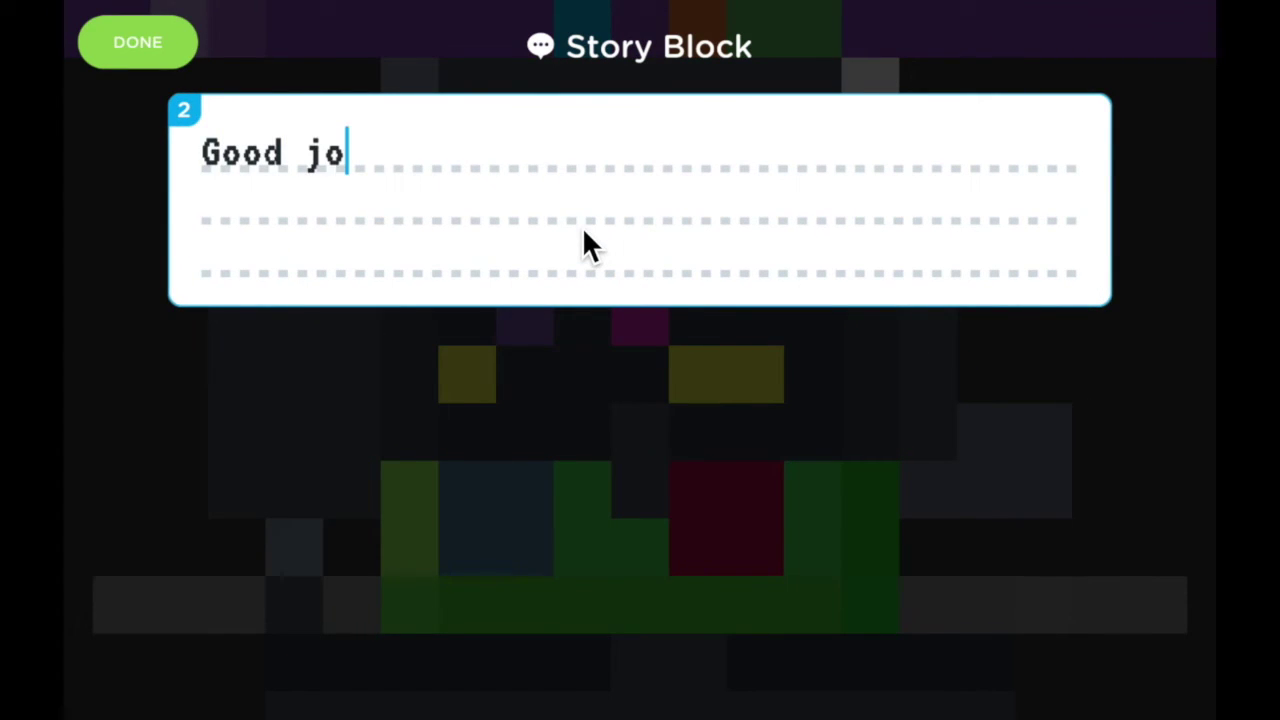
pyautogui.write('b!!!')
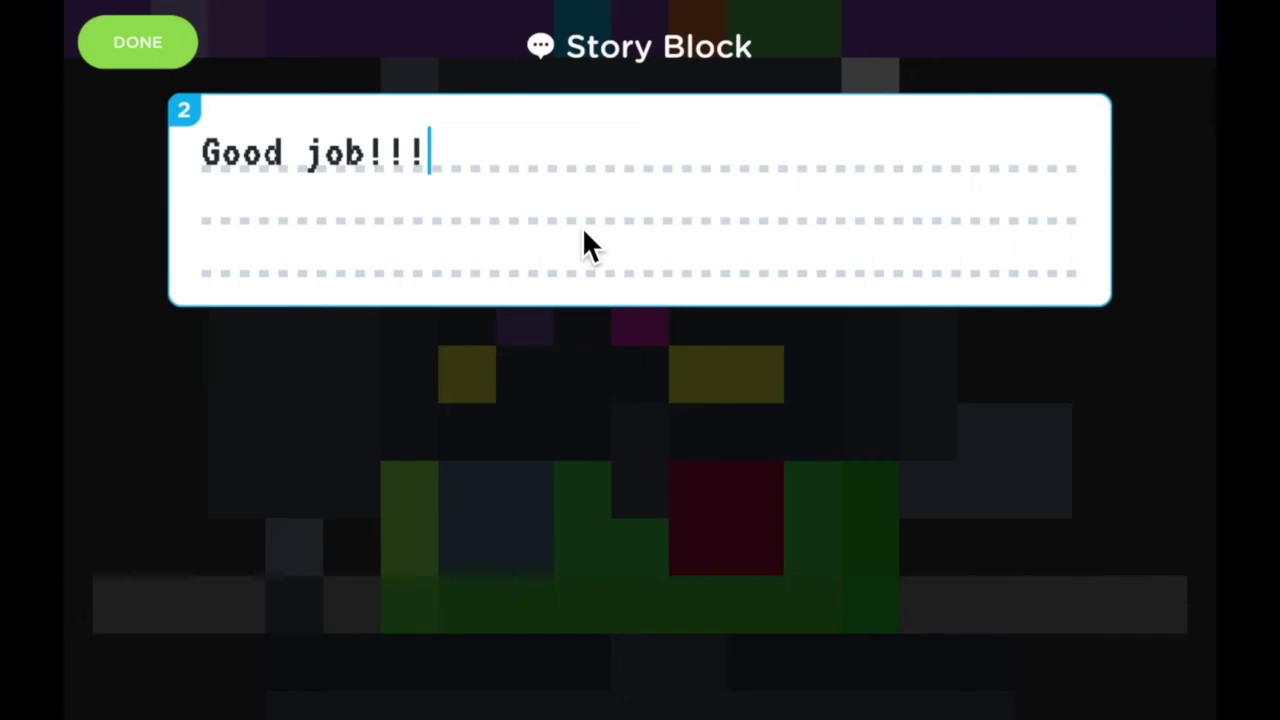
pyautogui.click(164, 56)
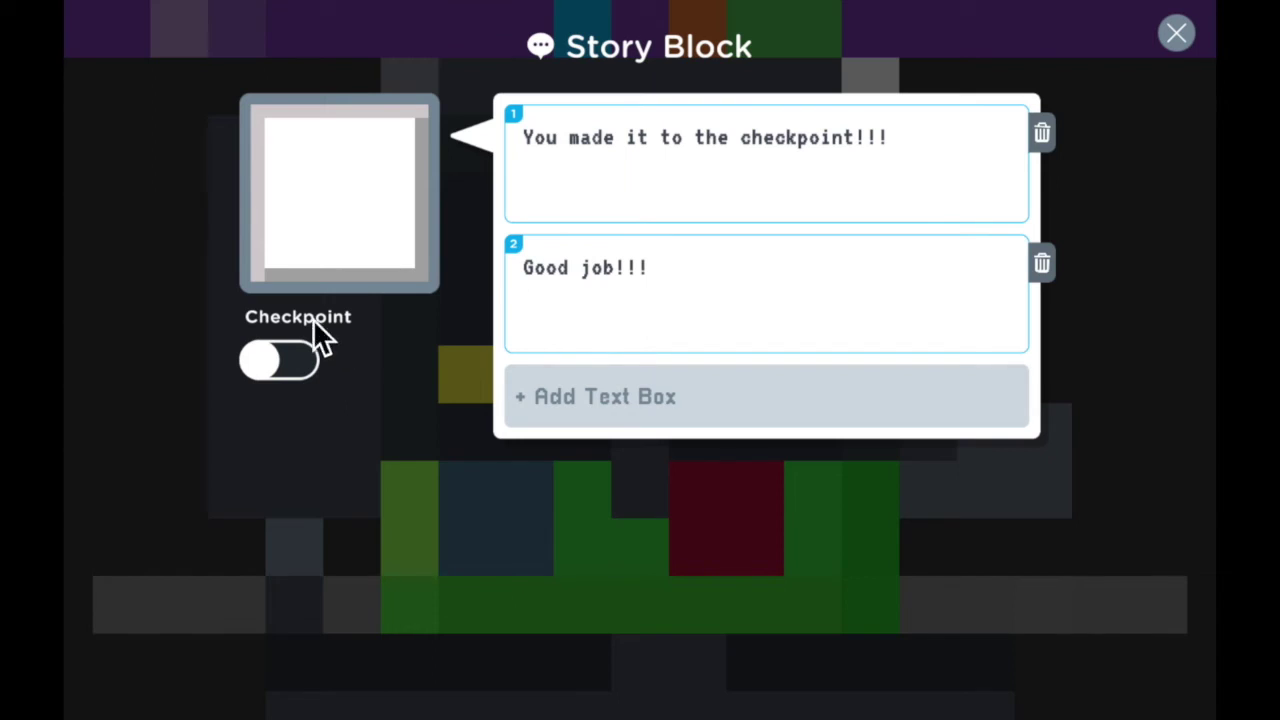
pyautogui.click(270, 368)
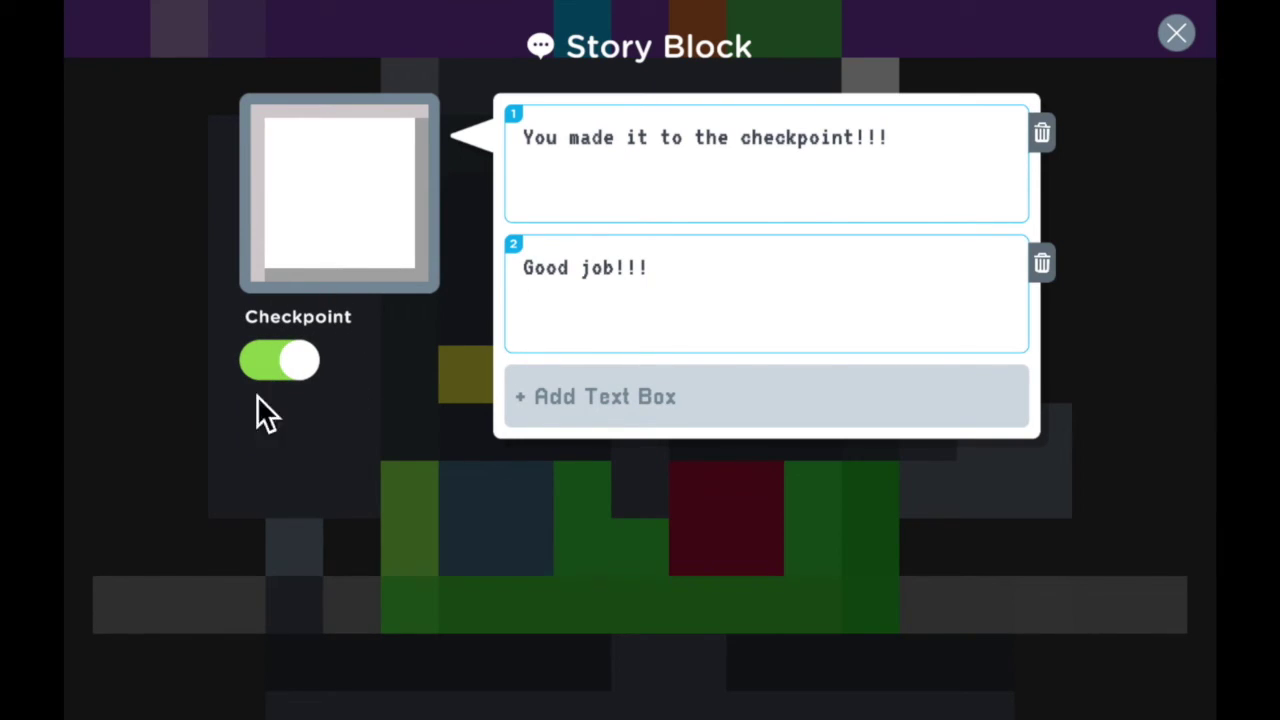
# Step: Close the story block settings and start a play-test of the level
pyautogui.click(1186, 40)
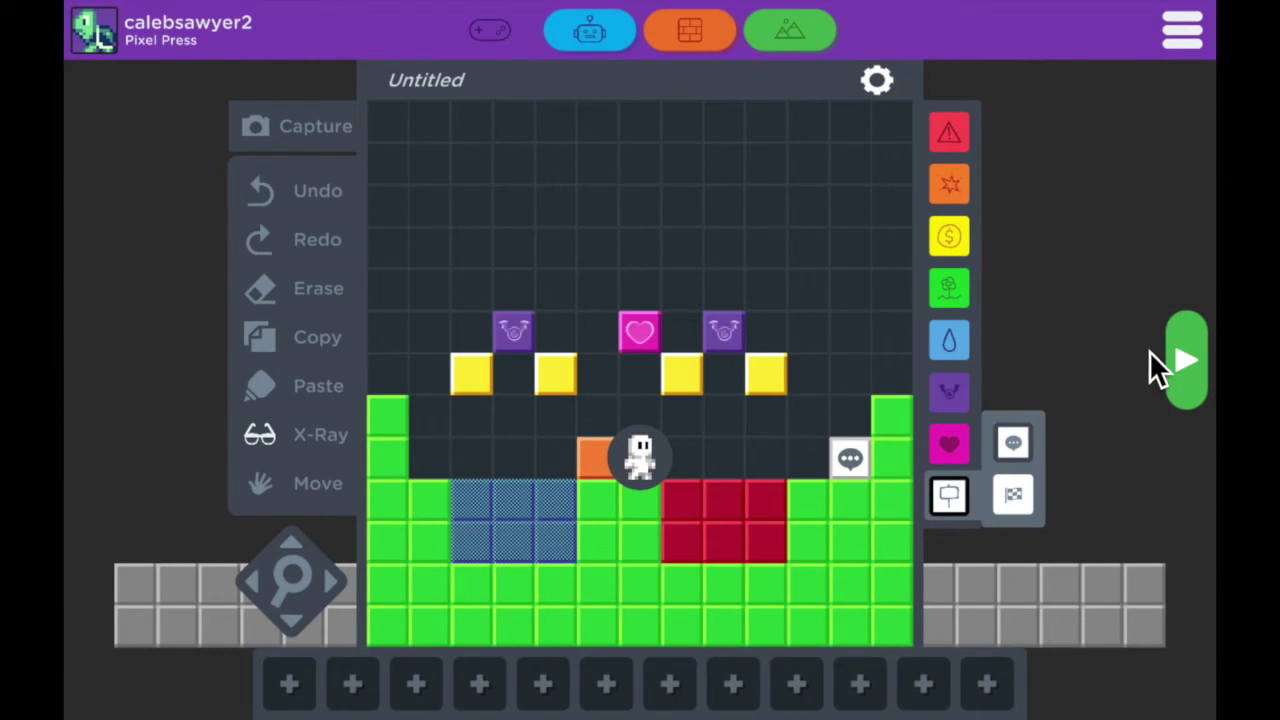
pyautogui.click(1179, 363)
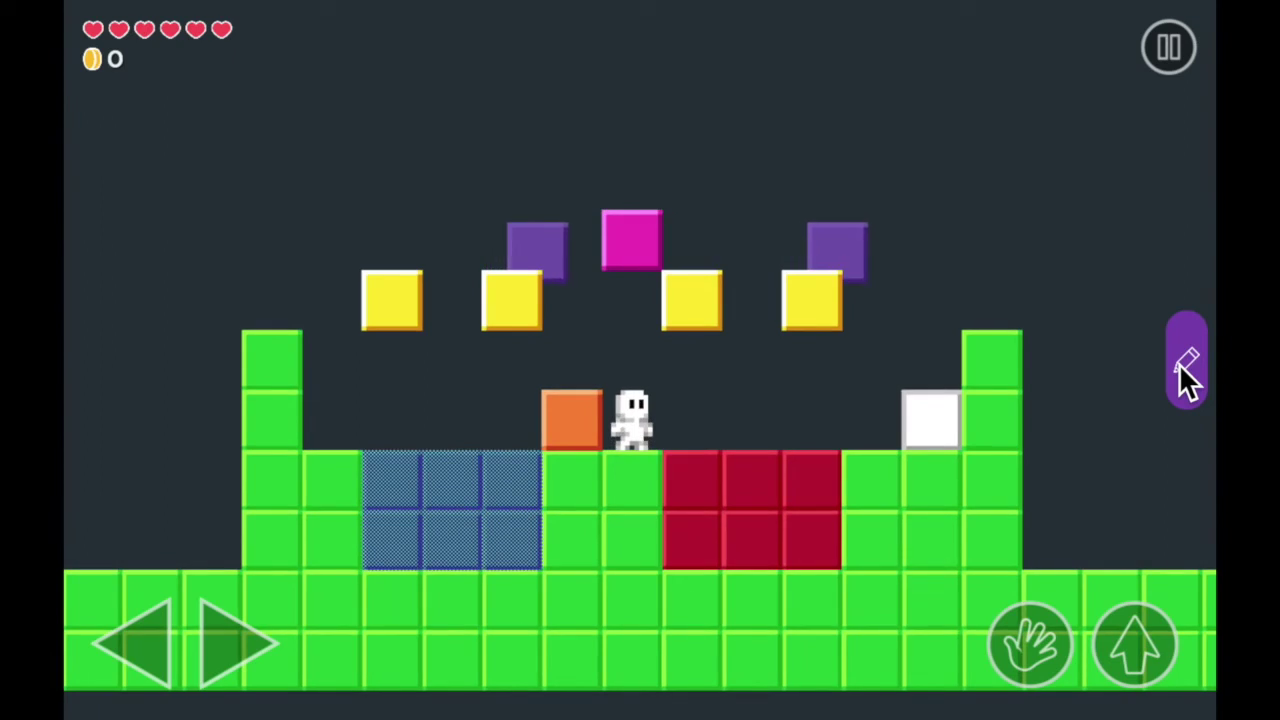
pyautogui.click(1179, 363)
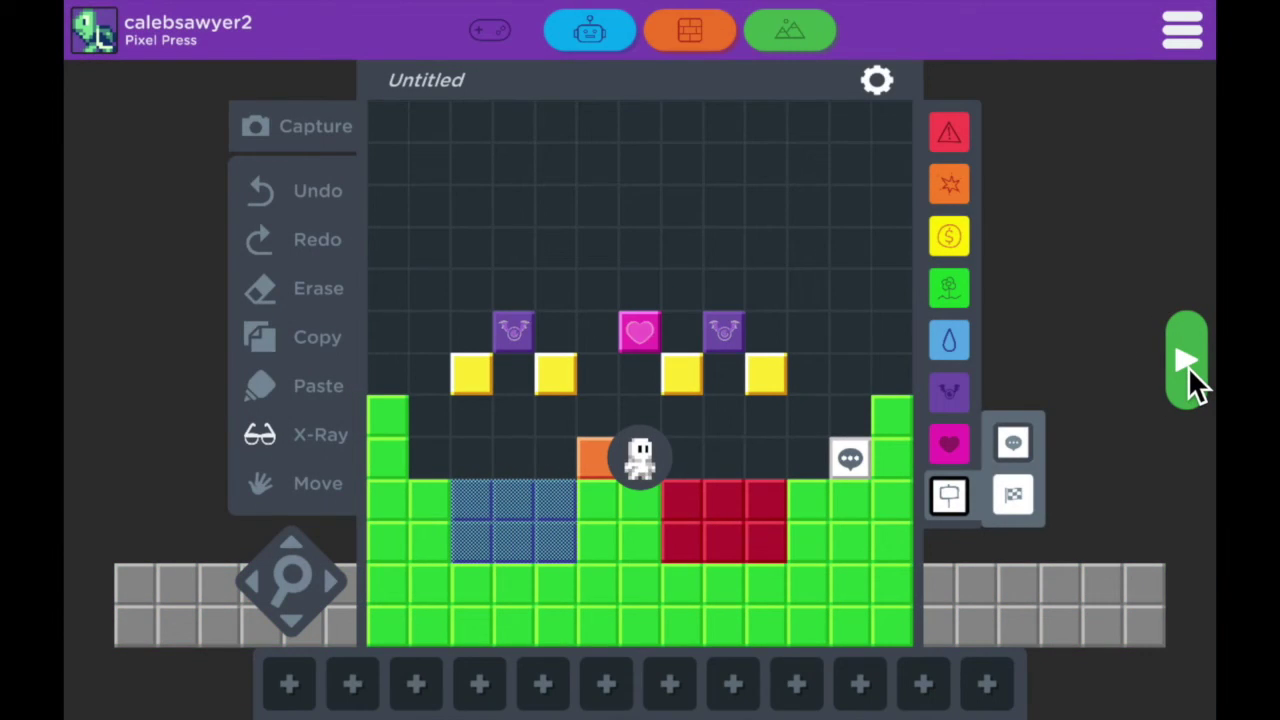
pyautogui.click(1188, 366)
# Step: Run right to the checkpoint, read both story messages, then return to the editor
pyautogui.press('Up')
pyautogui.press('Right')
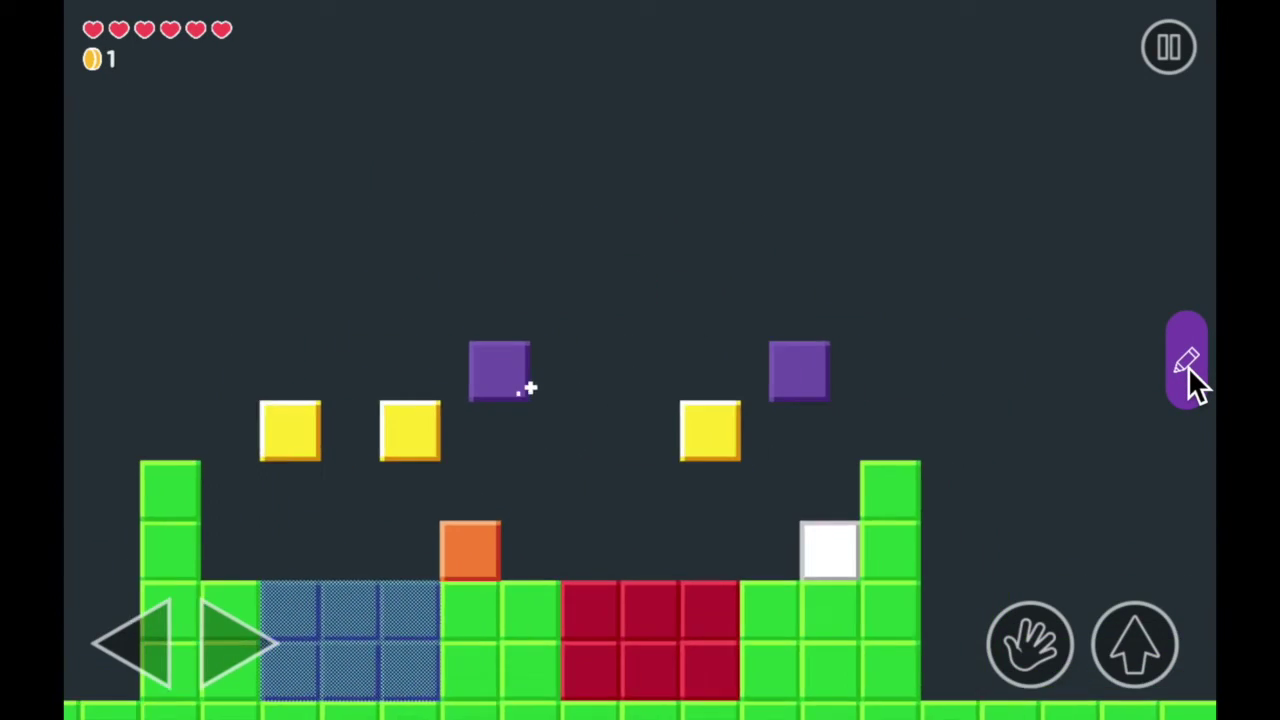
pyautogui.press('Right')
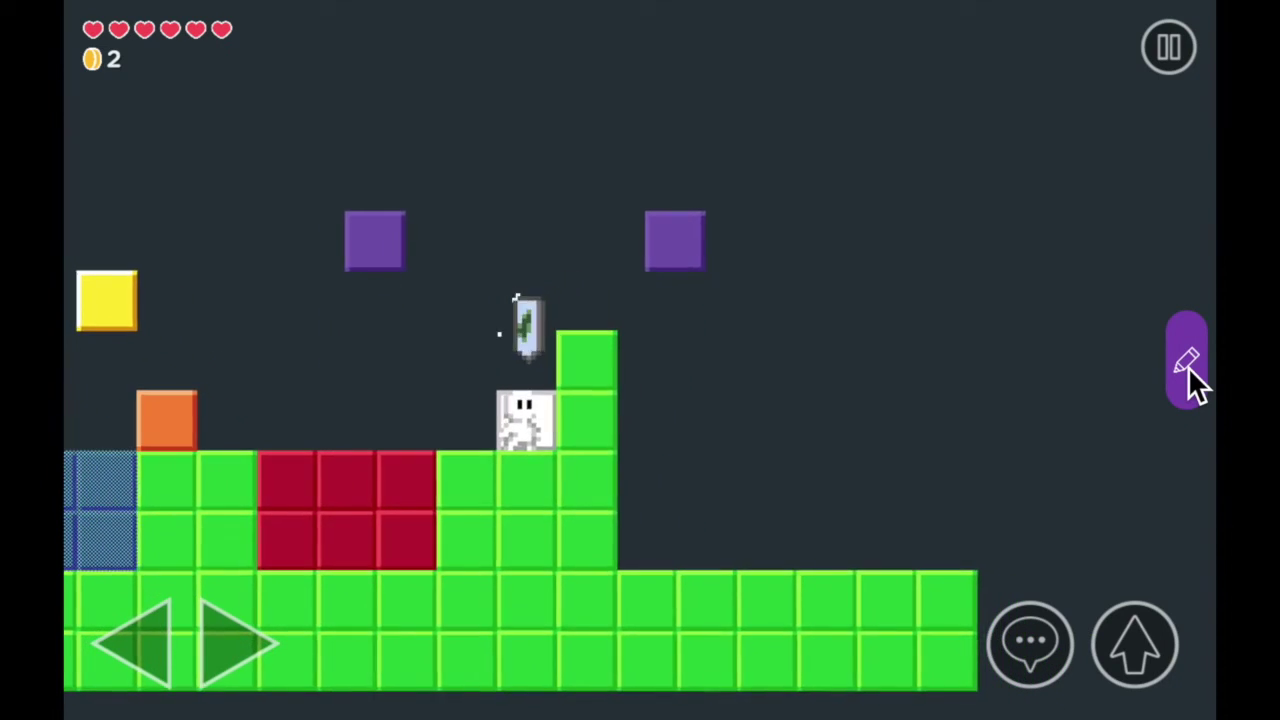
pyautogui.click(1041, 644)
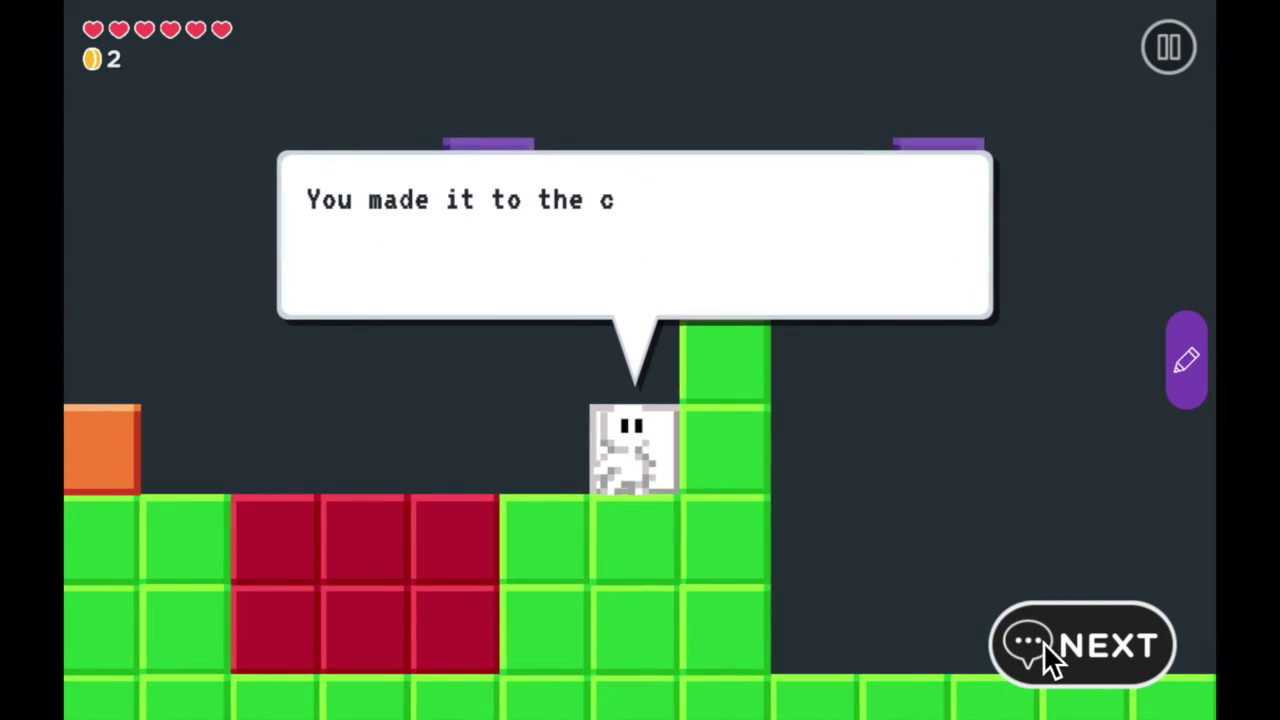
pyautogui.click(1043, 642)
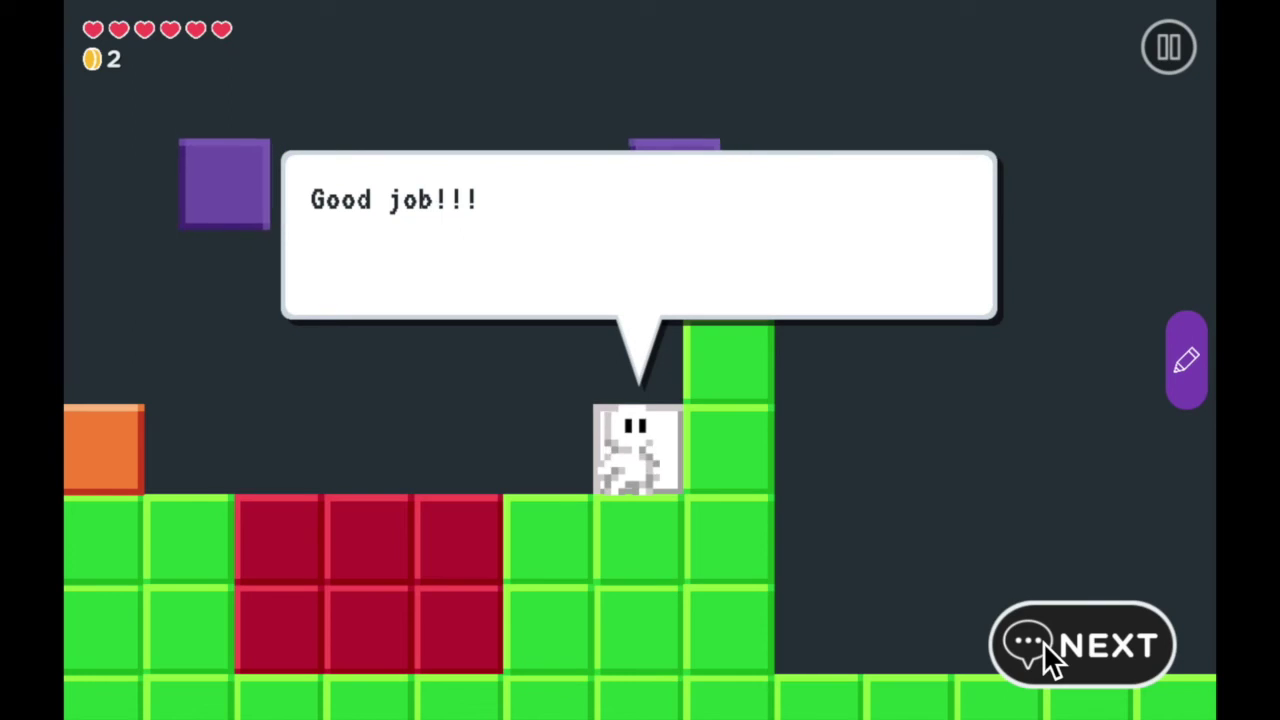
pyautogui.click(1043, 642)
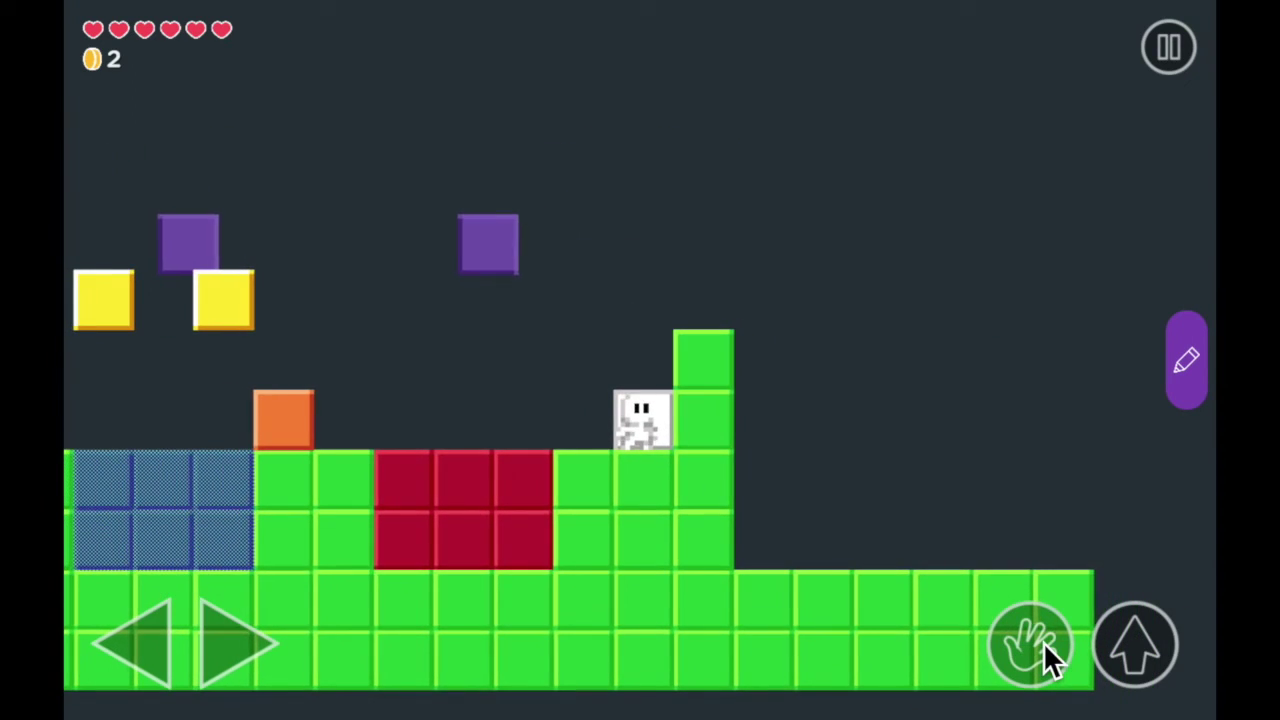
pyautogui.click(1190, 373)
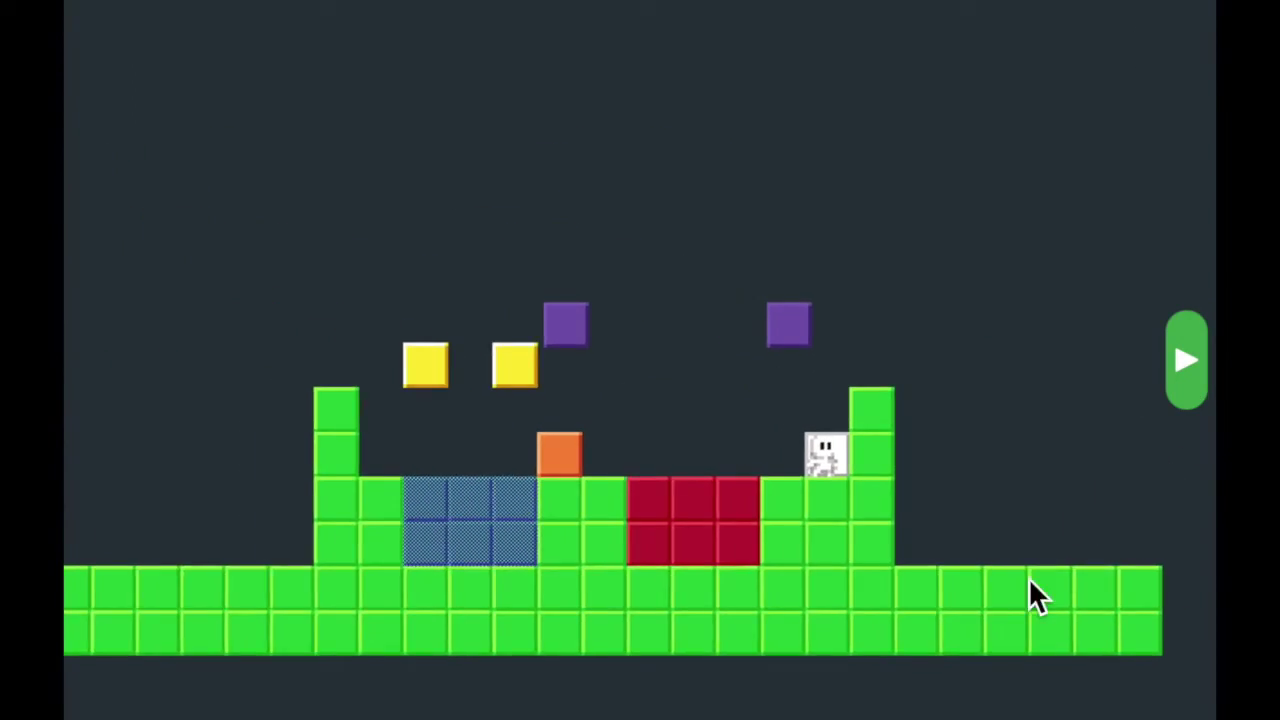
# Step: Move the player character back beside the orange block
pyautogui.moveTo(857, 468); pyautogui.dragTo(646, 463)
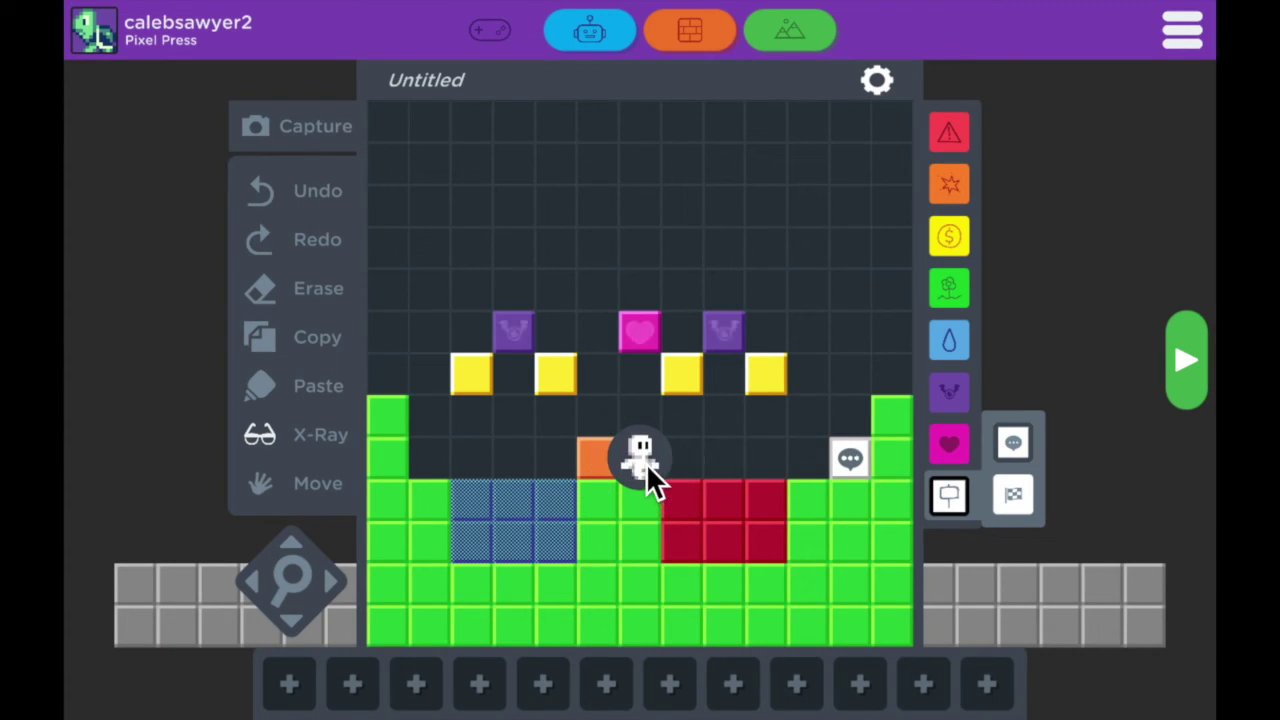
pyautogui.click(1008, 497)
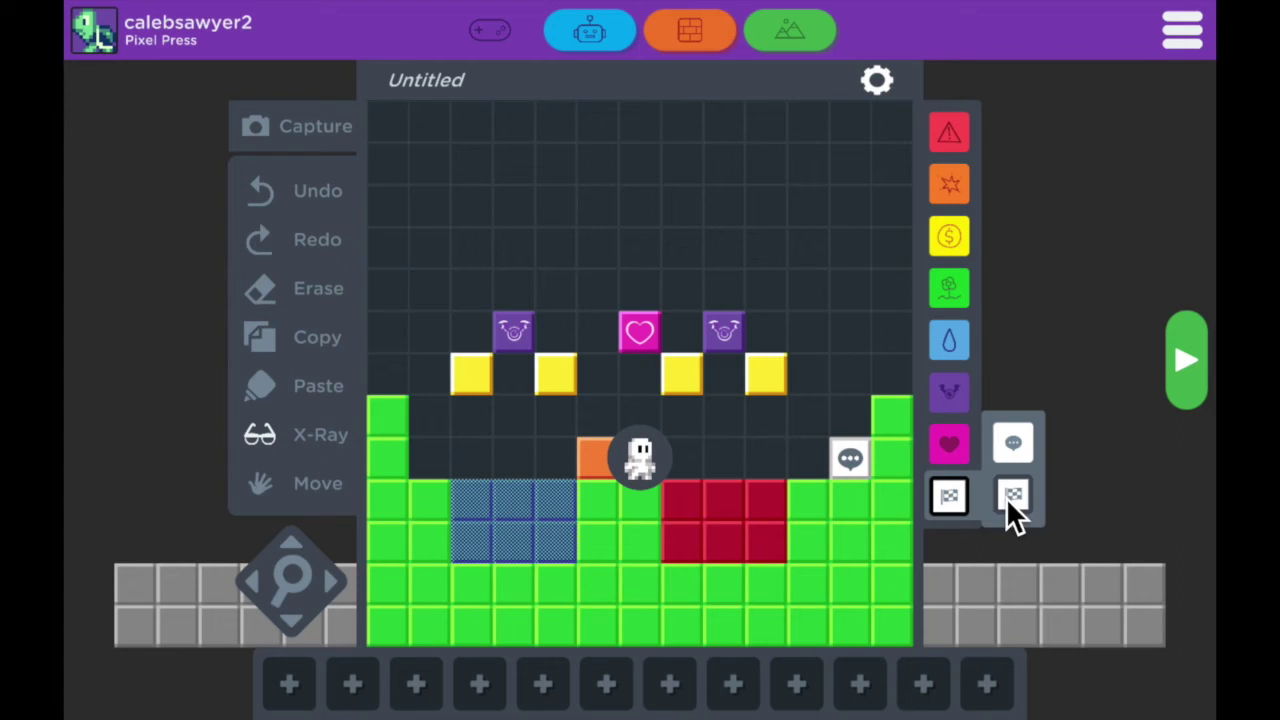
pyautogui.click(852, 462)
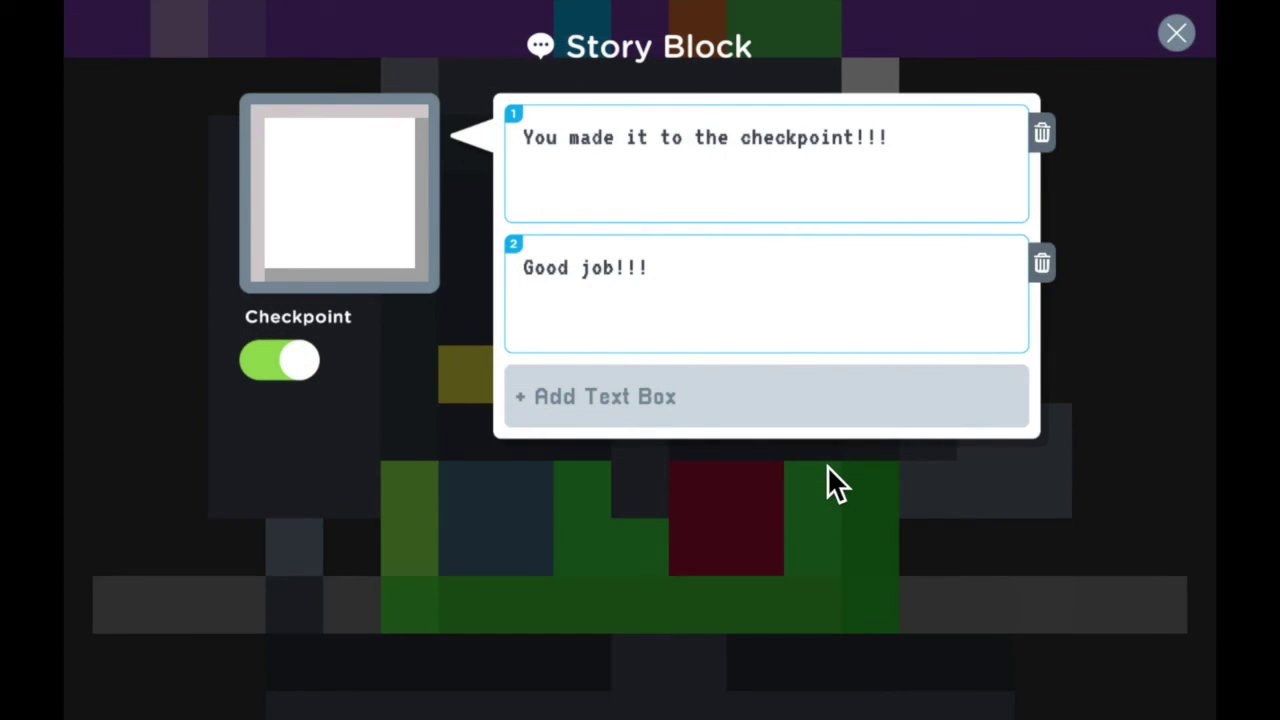
pyautogui.click(1176, 37)
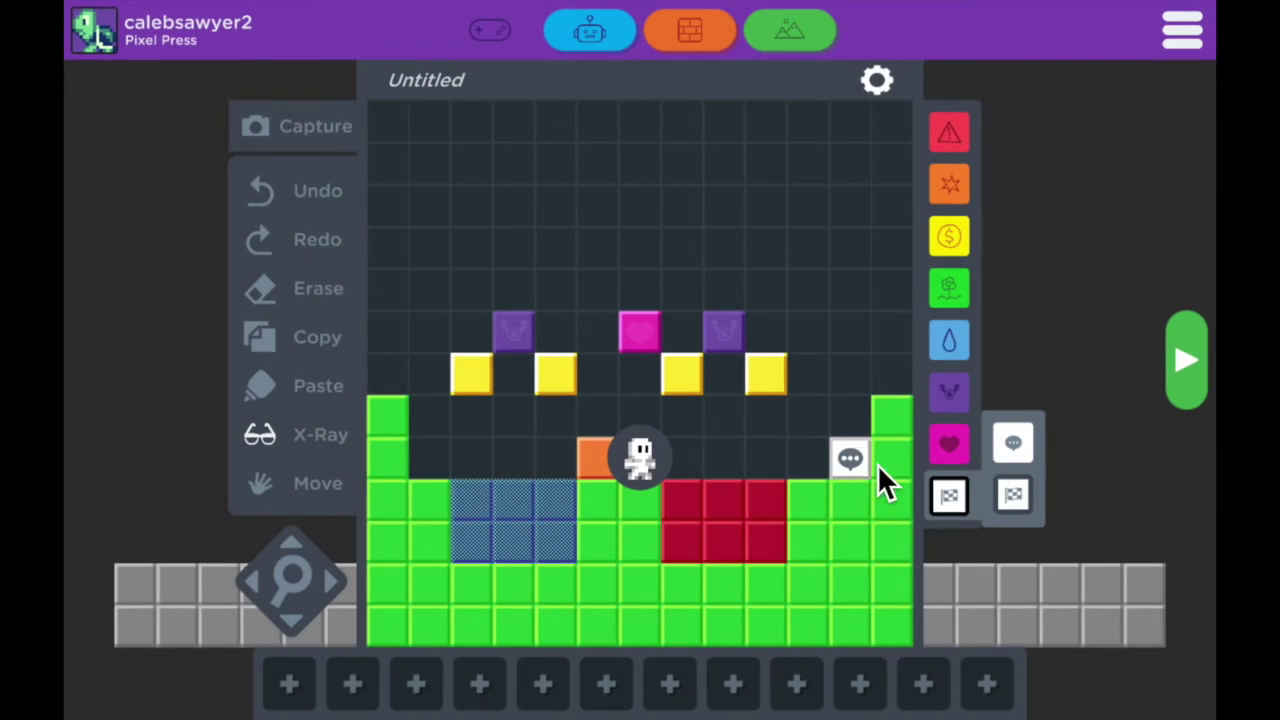
# Step: Erase the right-ledge story block and place an end flag there with the DELICIOUS effect
pyautogui.click(294, 286)
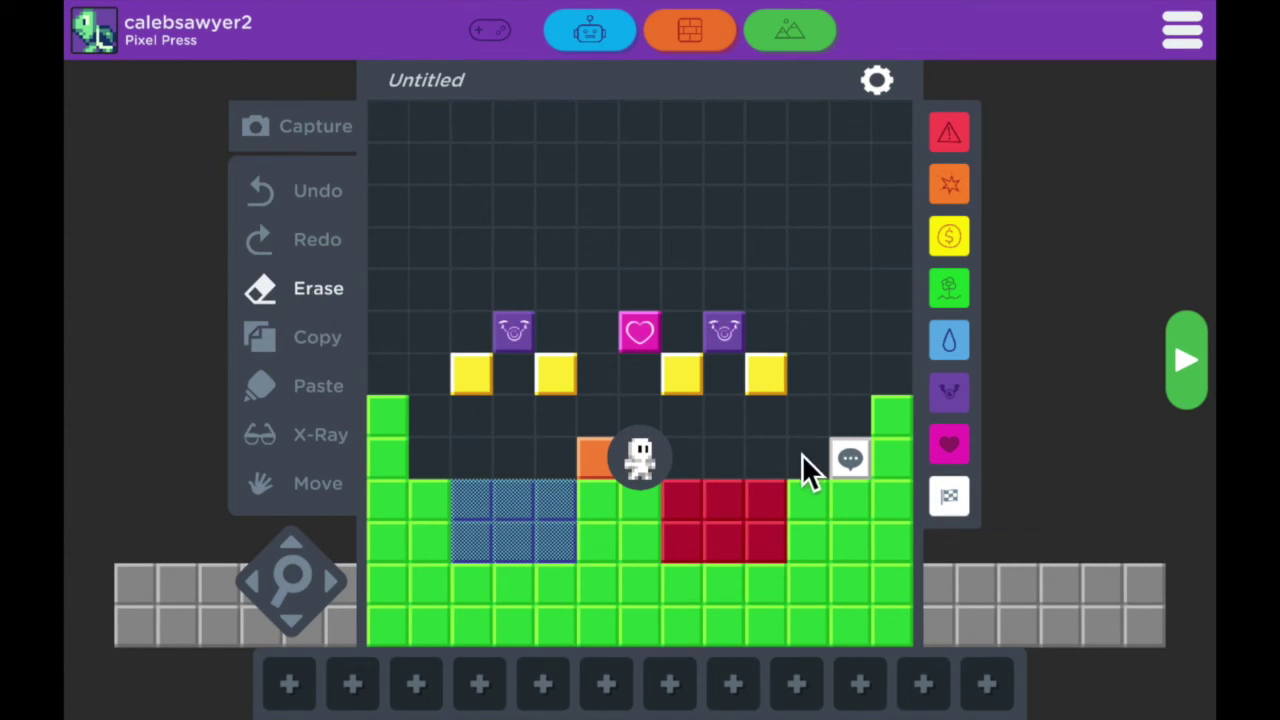
pyautogui.click(850, 462)
pyautogui.click(949, 497)
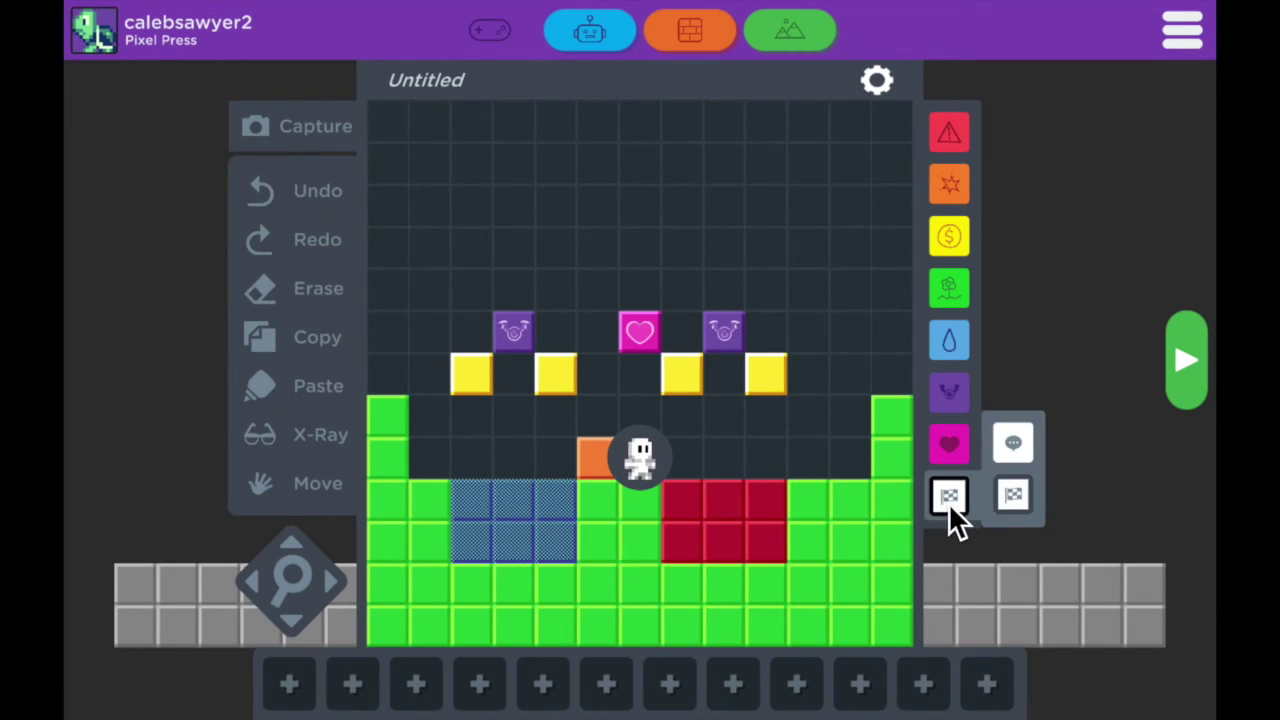
pyautogui.click(858, 467)
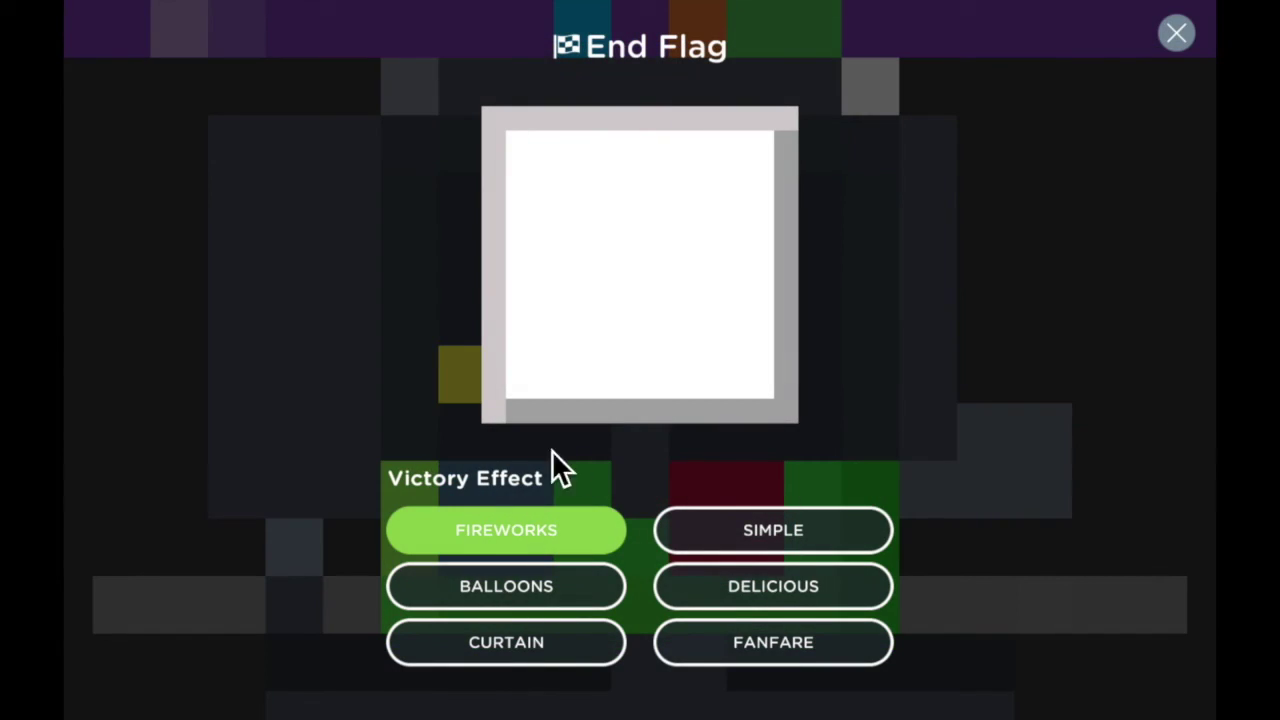
pyautogui.click(789, 599)
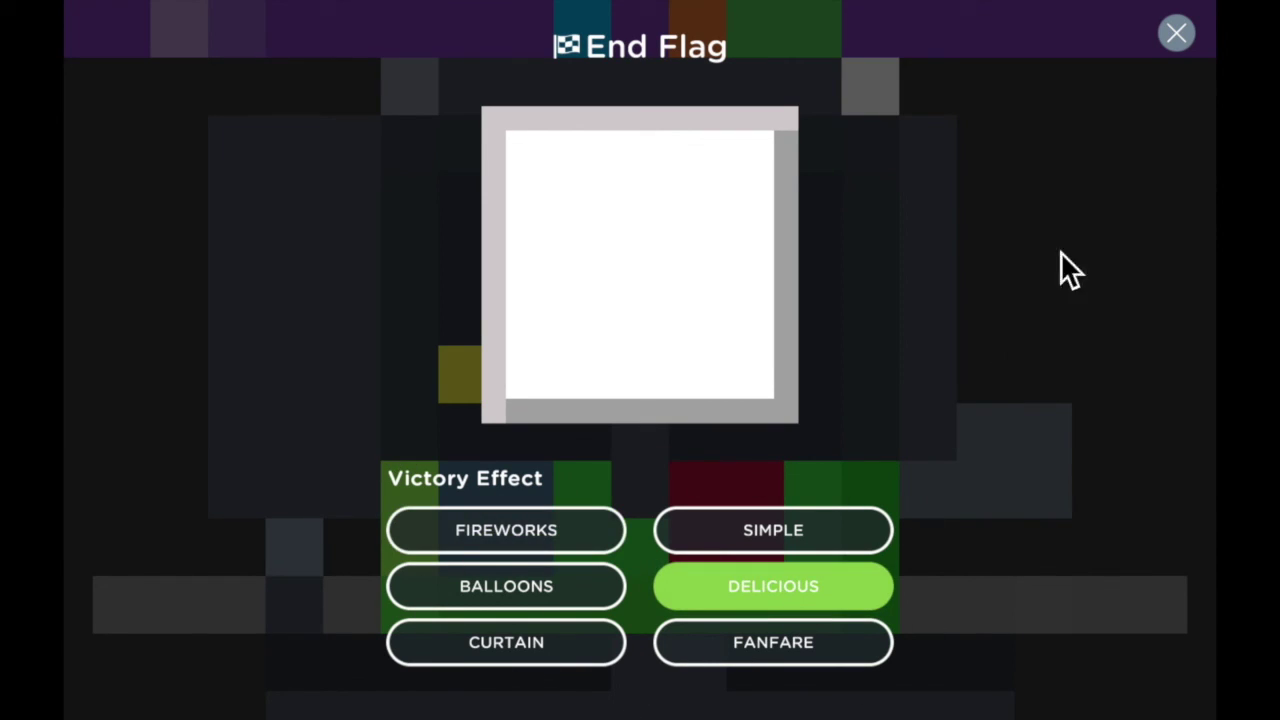
# Step: Jump through a test run to the end flag, see 'Delicious!', and go back to editing
pyautogui.click(1175, 40)
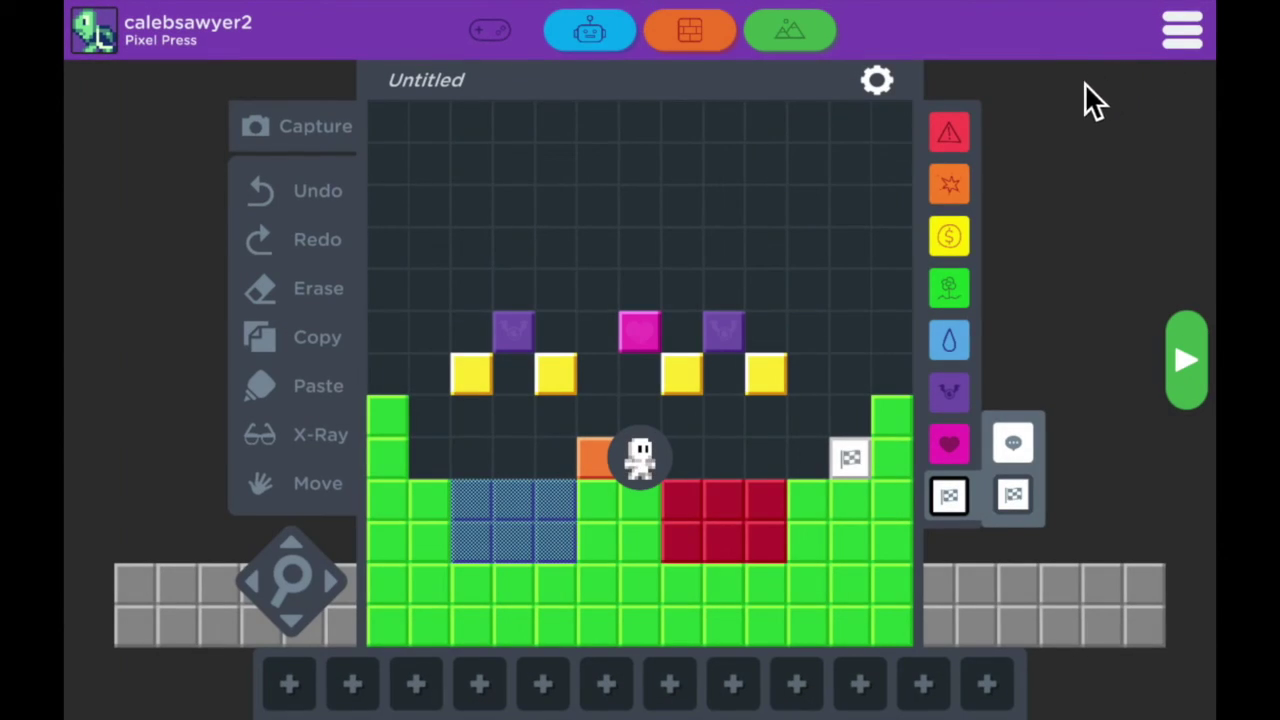
pyautogui.click(1191, 361)
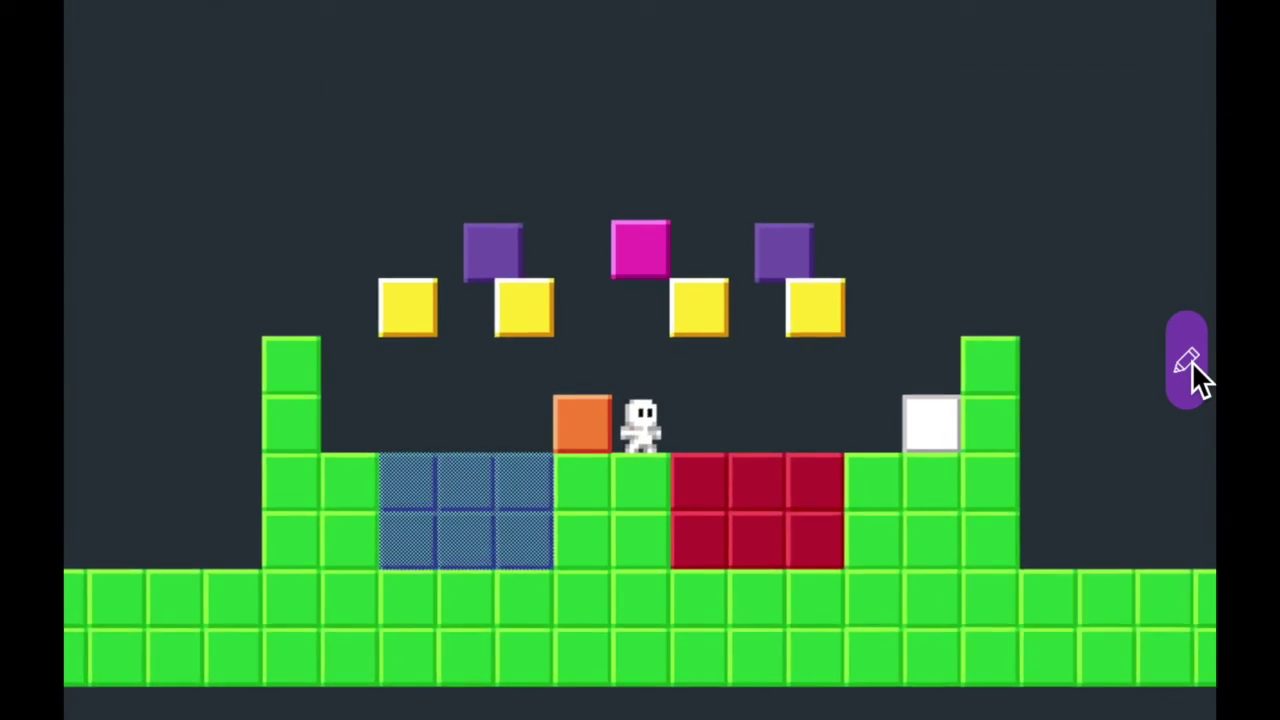
pyautogui.press('Up')
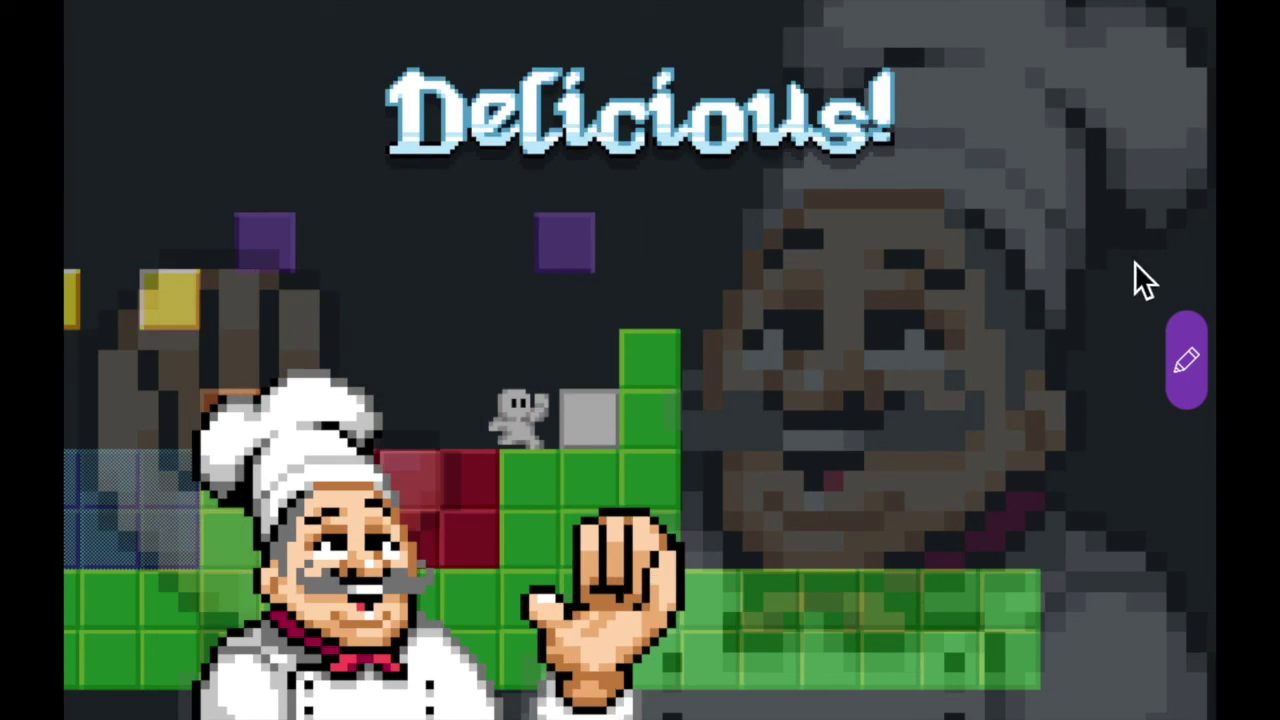
pyautogui.click(1186, 355)
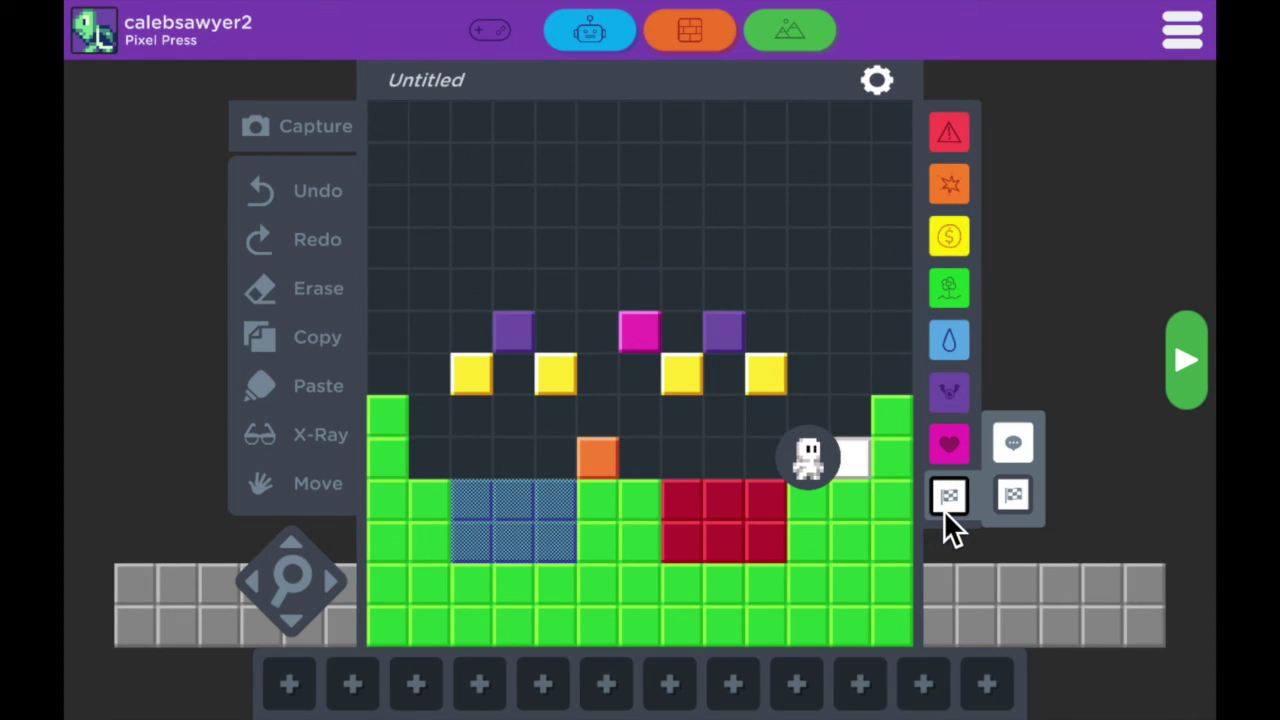
# Step: Choose Home from the top-right main menu to leave the level editor
pyautogui.click(1186, 36)
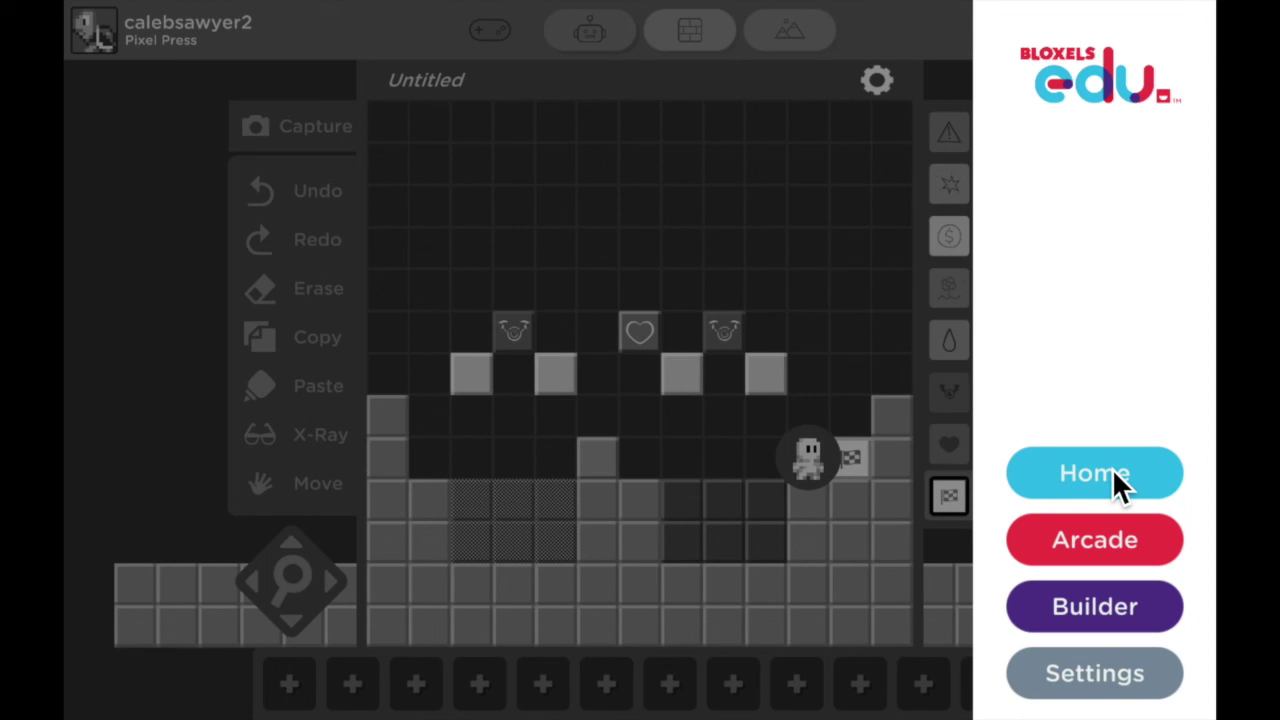
pyautogui.click(1117, 472)
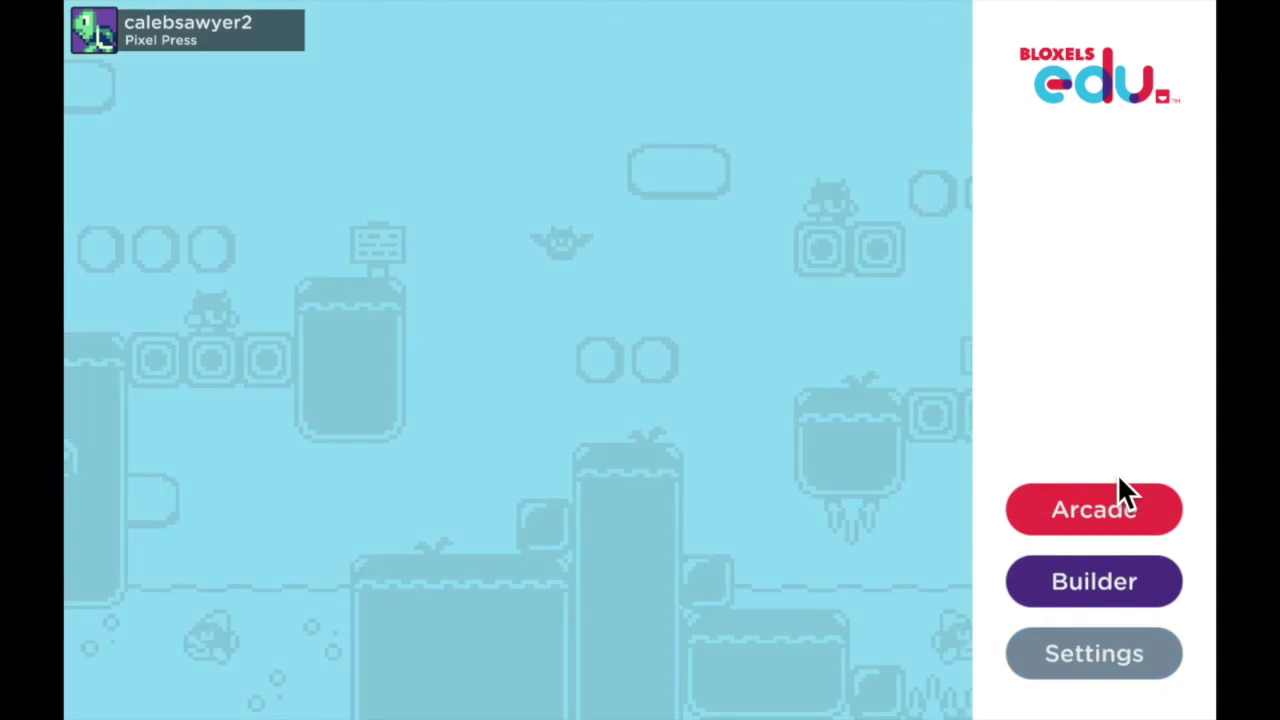